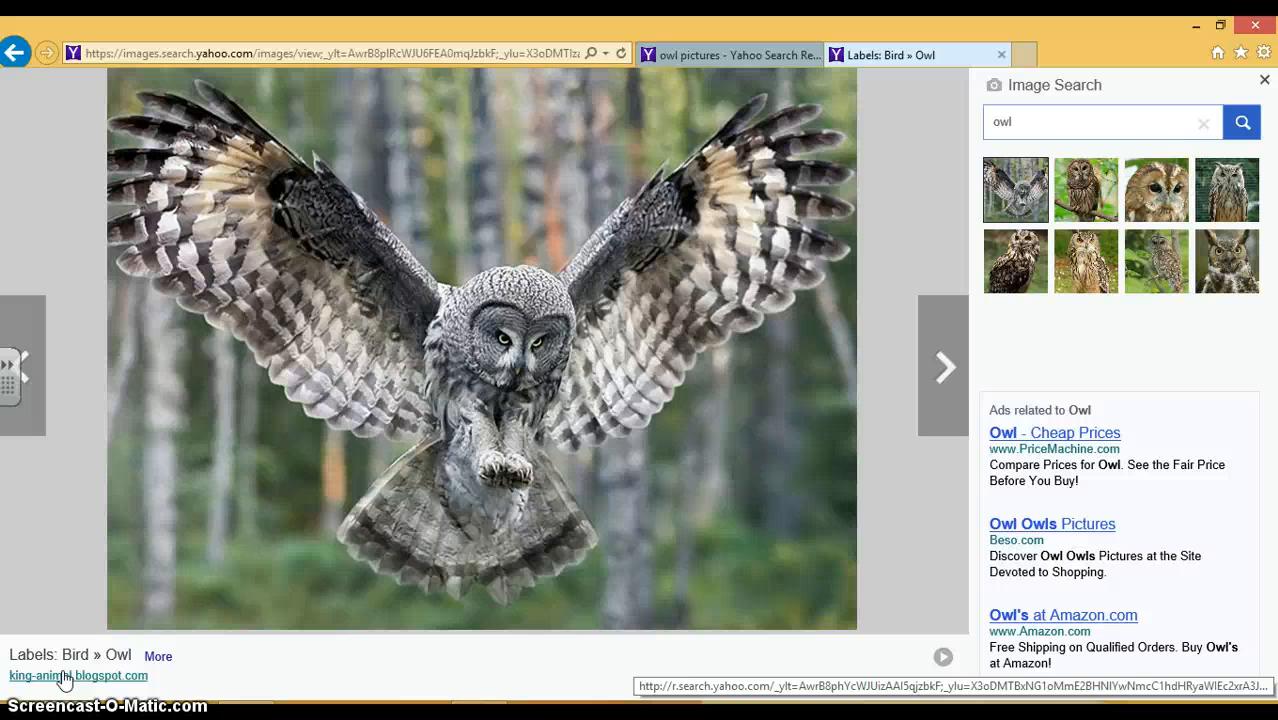
# Step: Start saving the flying owl picture to the computer, creating and opening a new folder named Food Web inside Pictures
pyautogui.click(333, 470)
pyautogui.click(460, 415)
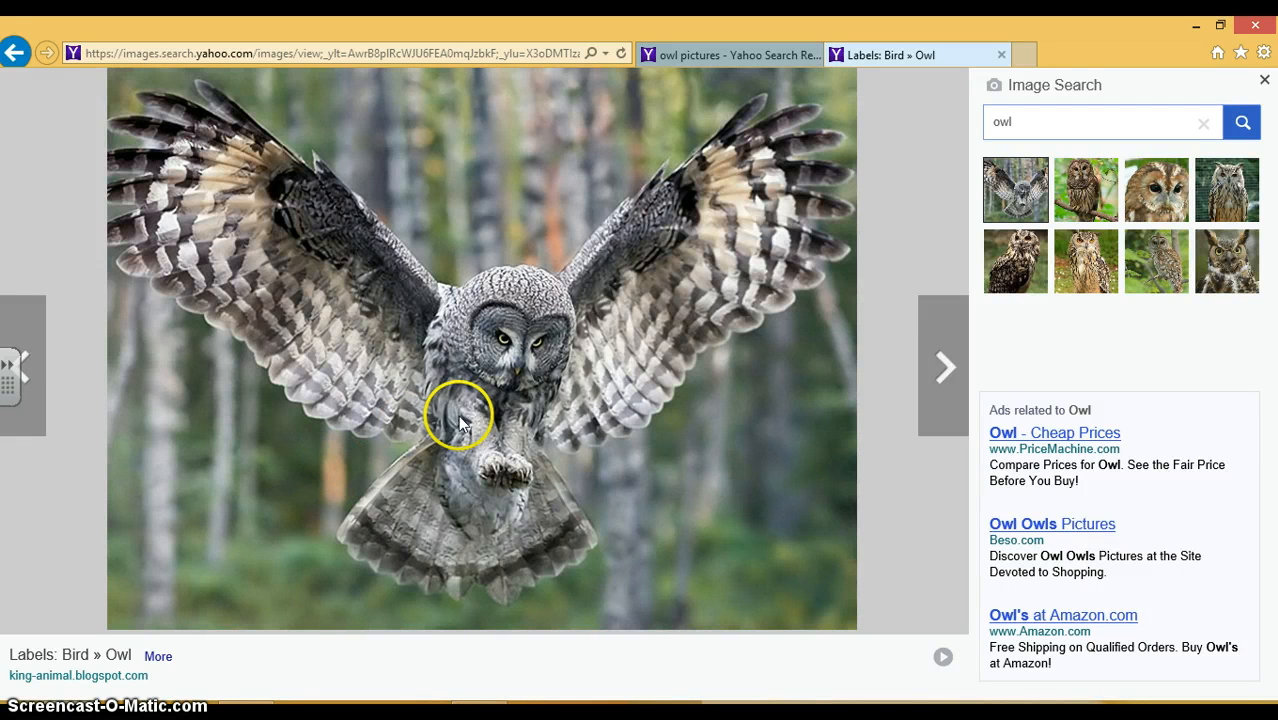
pyautogui.rightClick(463, 418)
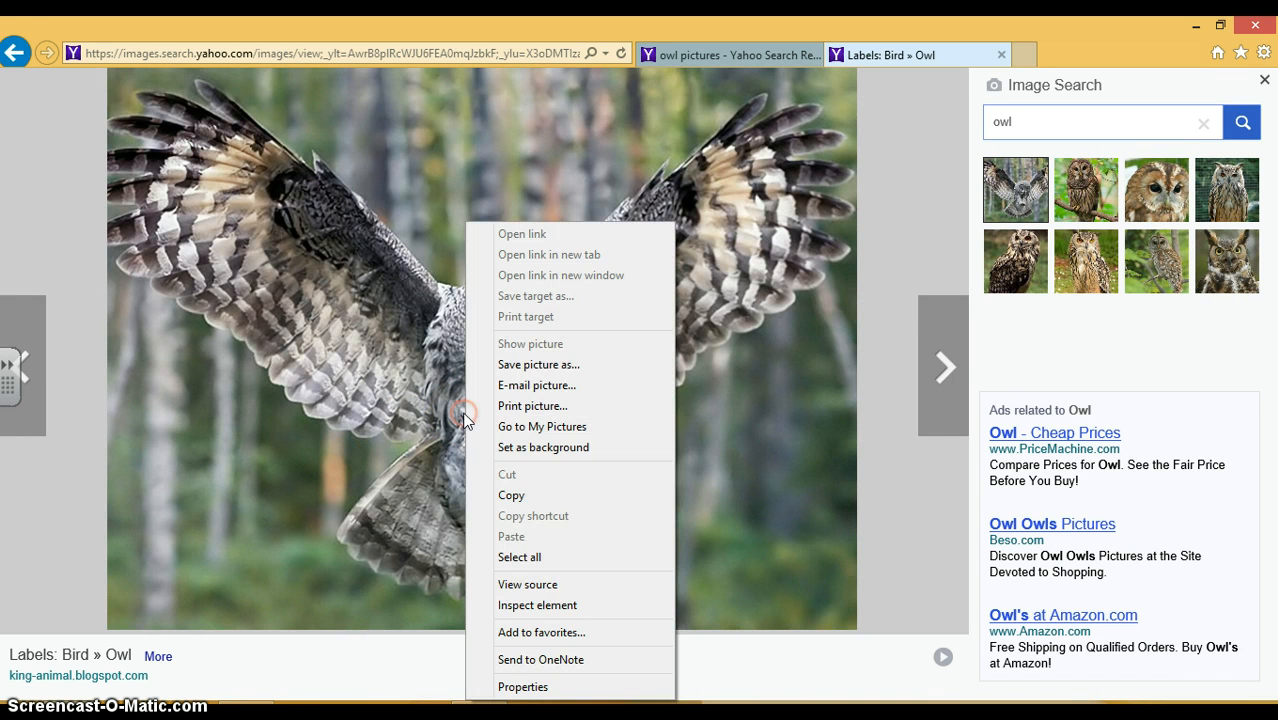
pyautogui.click(549, 366)
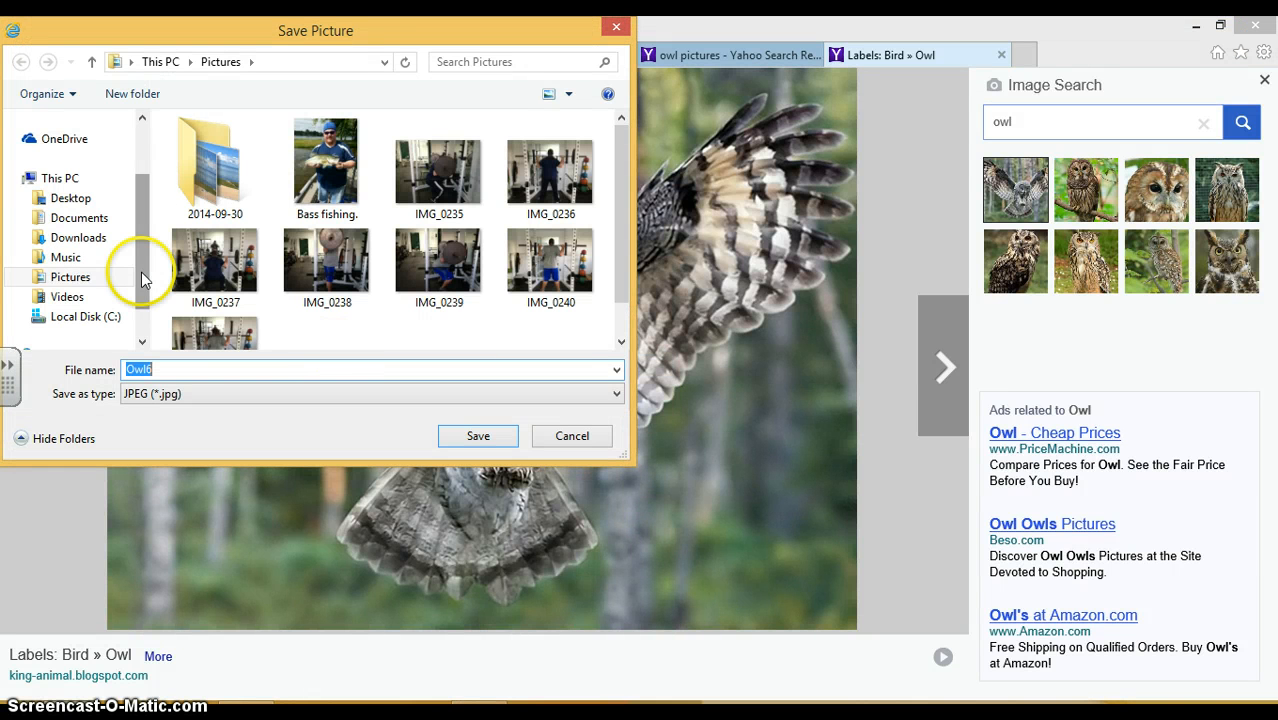
pyautogui.click(82, 280)
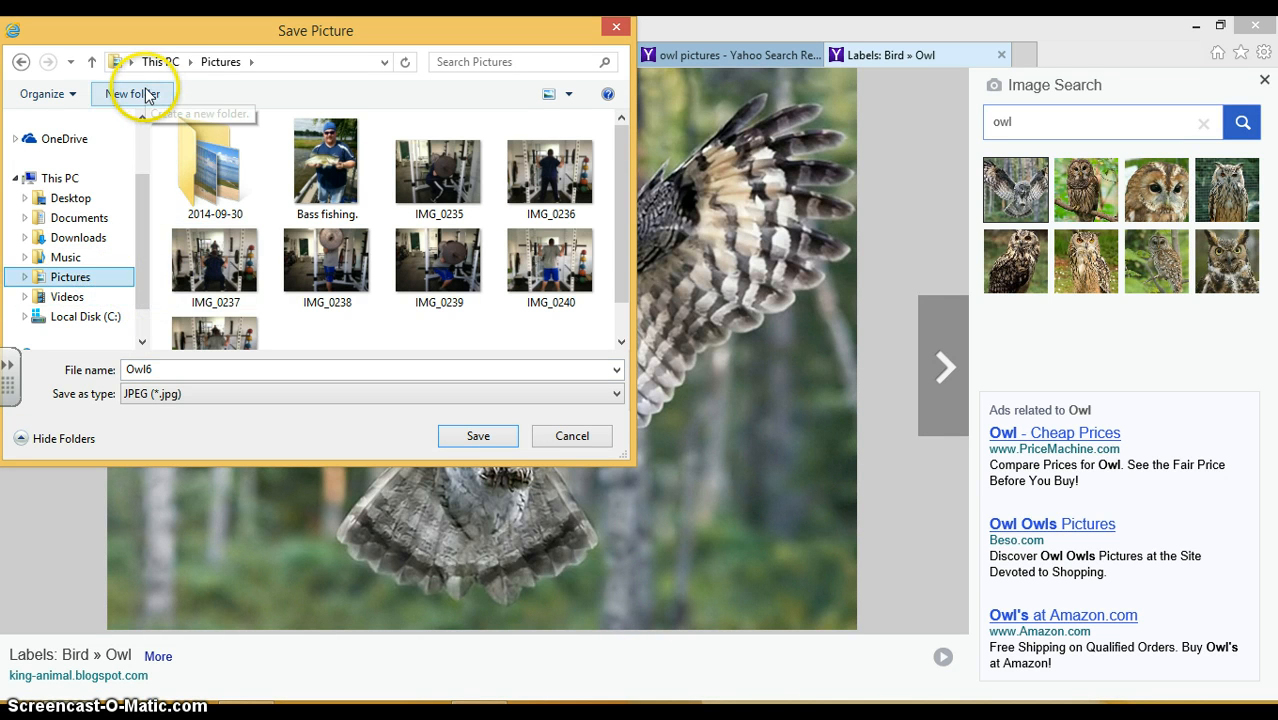
pyautogui.click(147, 95)
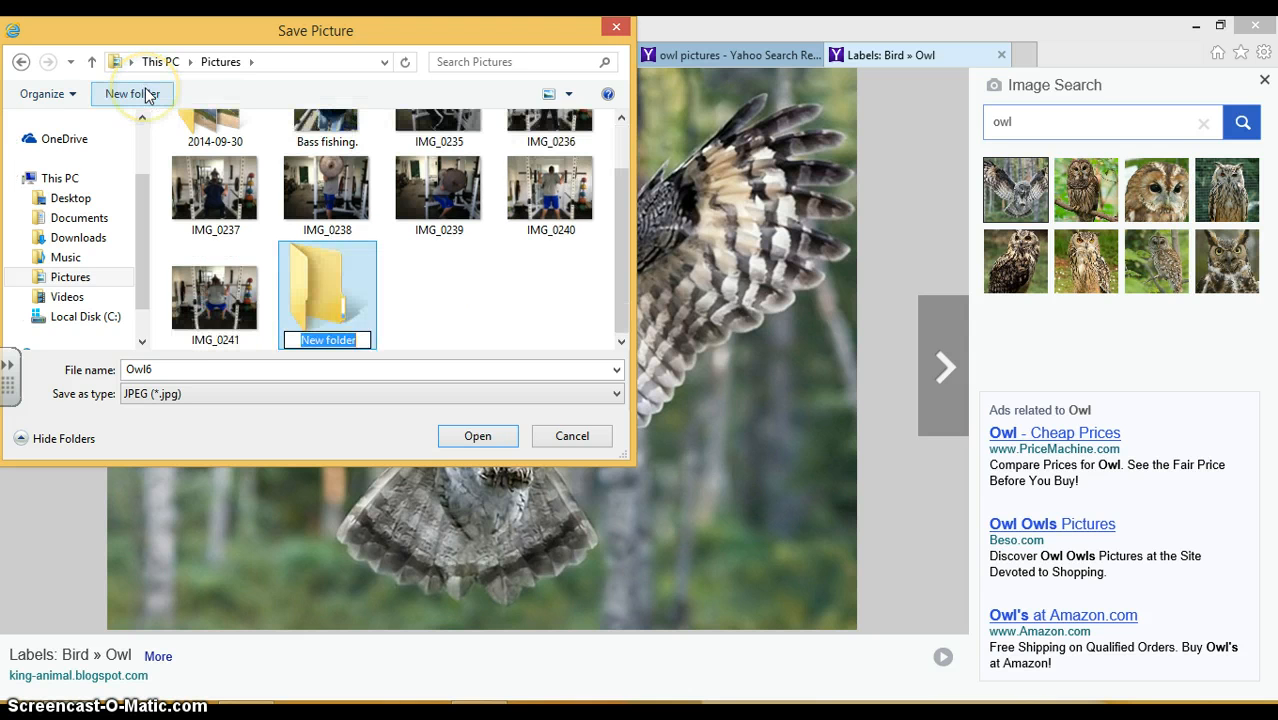
pyautogui.press('BackSpace')
pyautogui.write('Food Web')
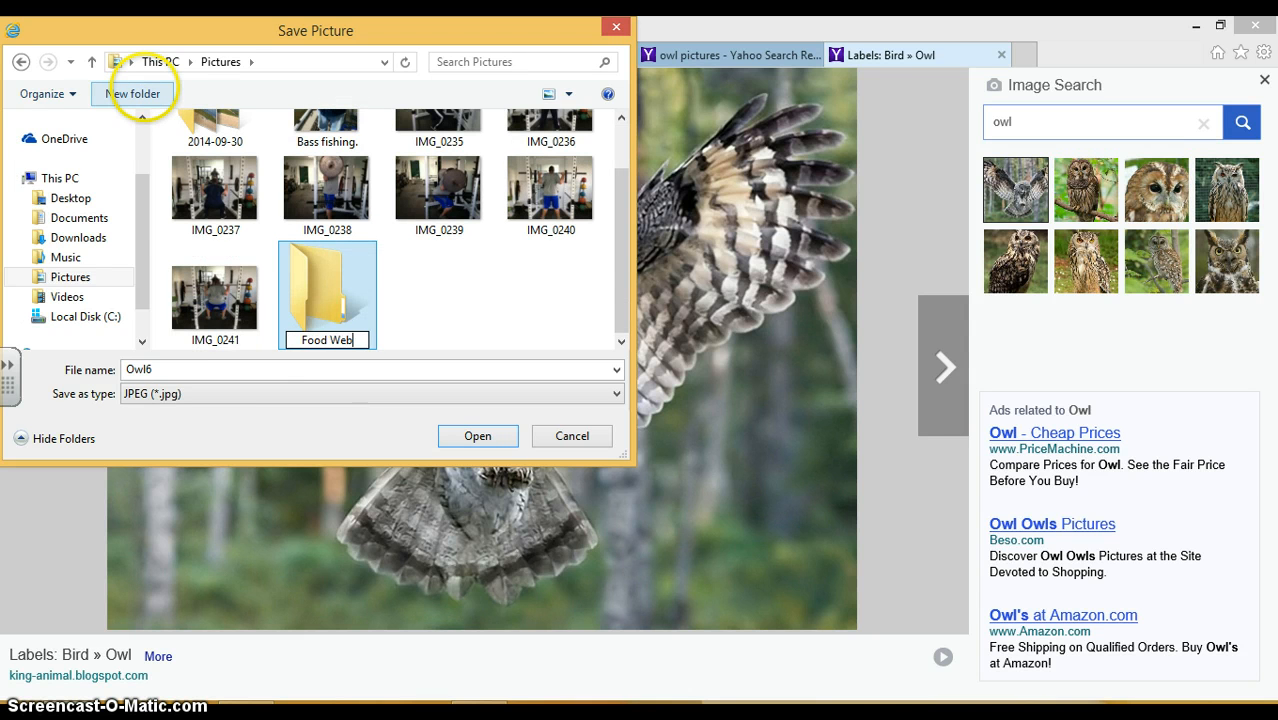
pyautogui.click(462, 284)
pyautogui.doubleClick(311, 313)
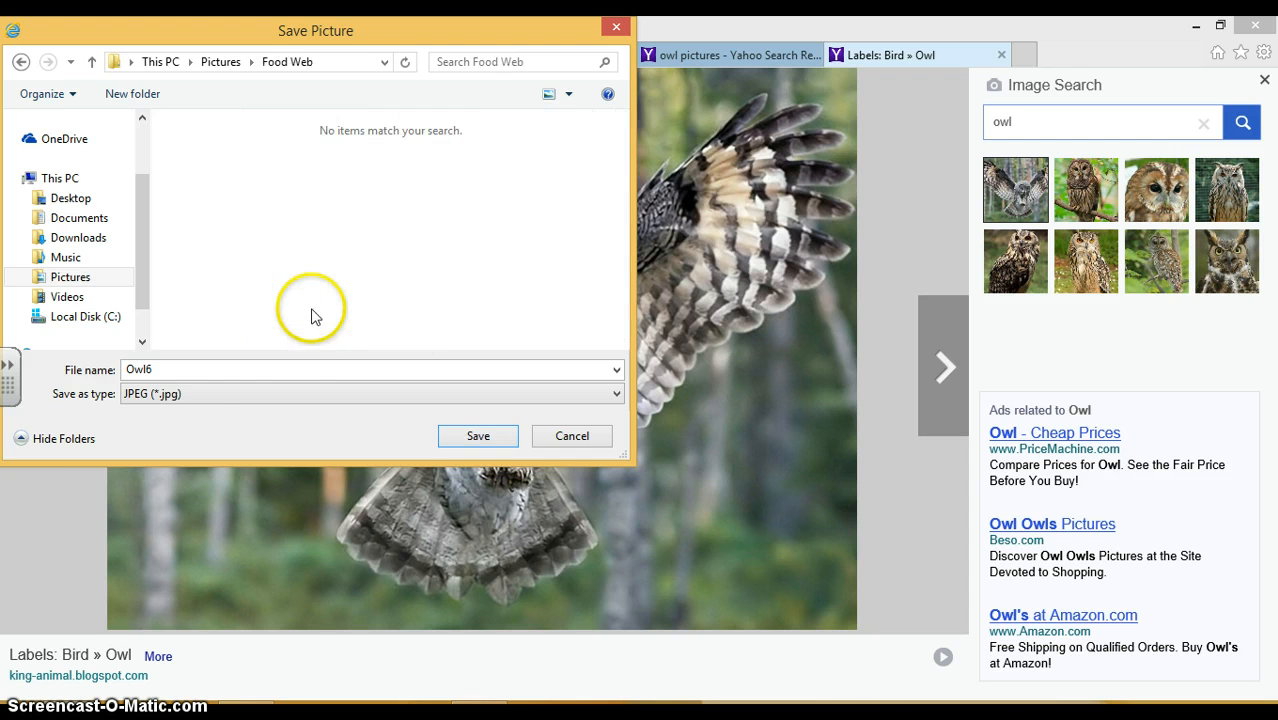
# Step: Name the picture file Owl and save it as a JPEG in the Food Web folder
pyautogui.doubleClick(208, 372)
pyautogui.press('BackSpace')
pyautogui.write('Owl')
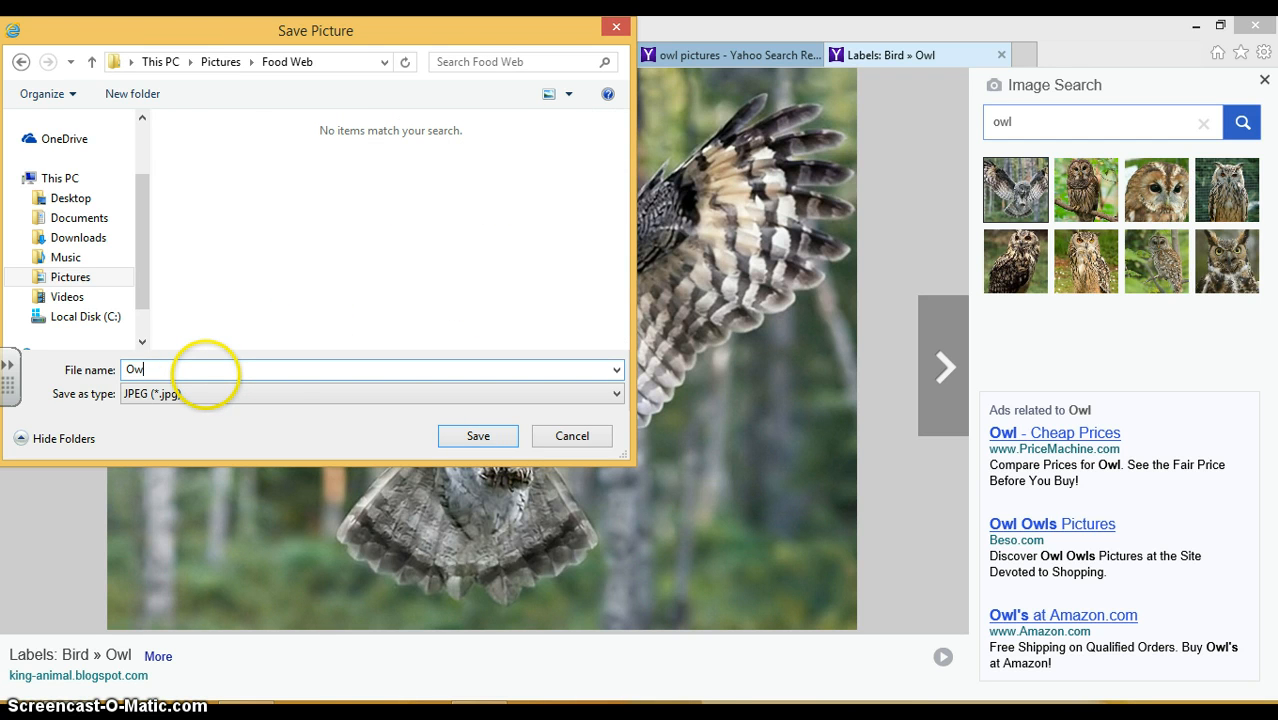
pyautogui.press('Return')
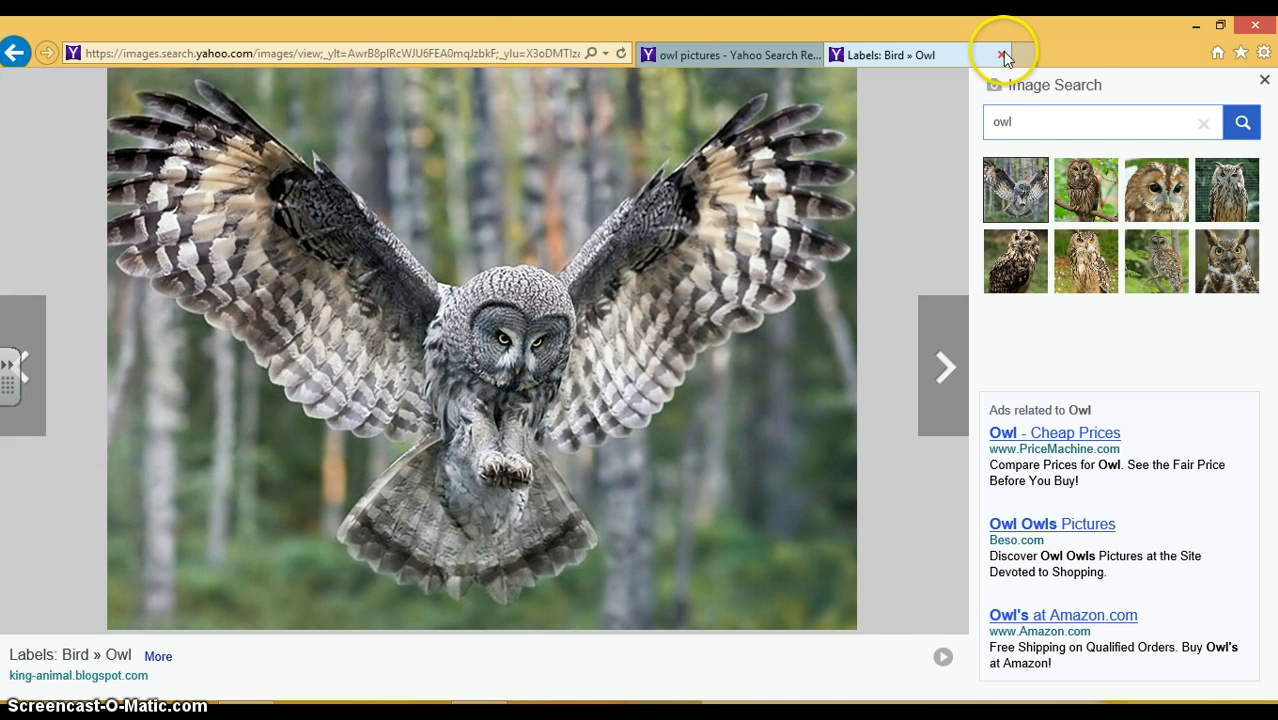
# Step: Replace the owl image search with a search for Mouse
pyautogui.click(1028, 122)
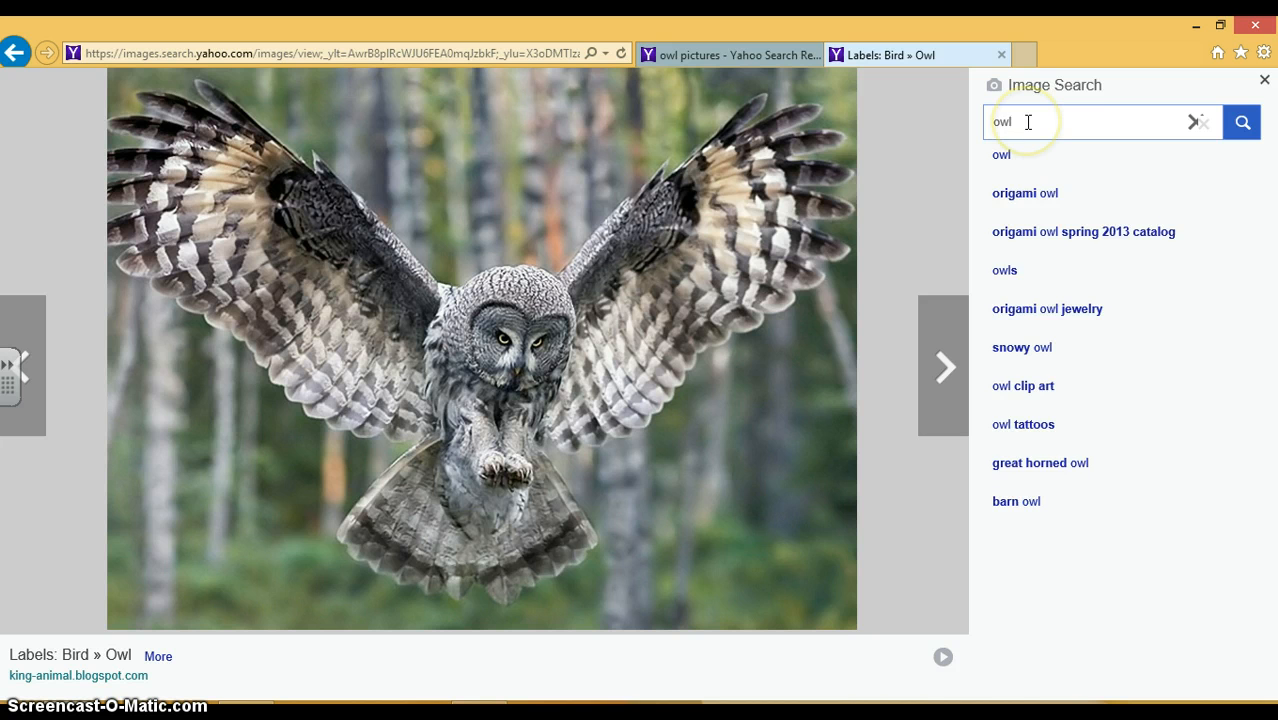
pyautogui.press('BackSpace')
pyautogui.press('BackSpace')
pyautogui.press('BackSpace')
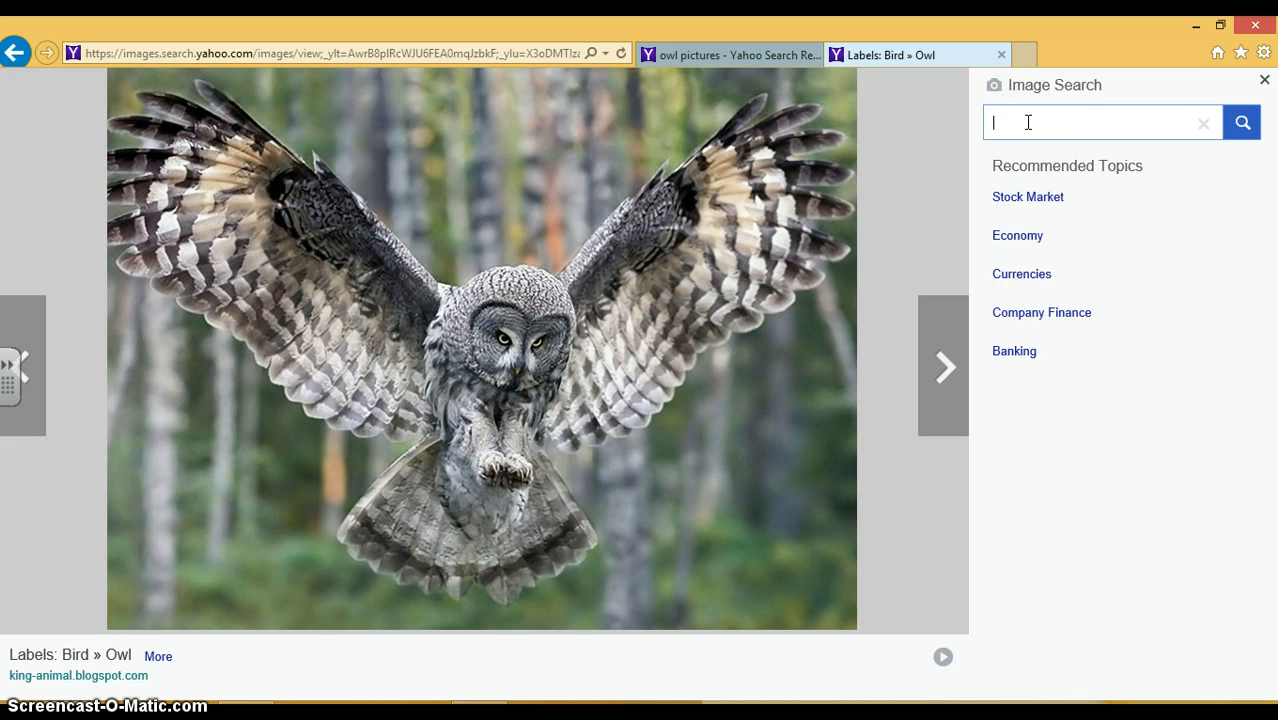
pyautogui.write('Mouse')
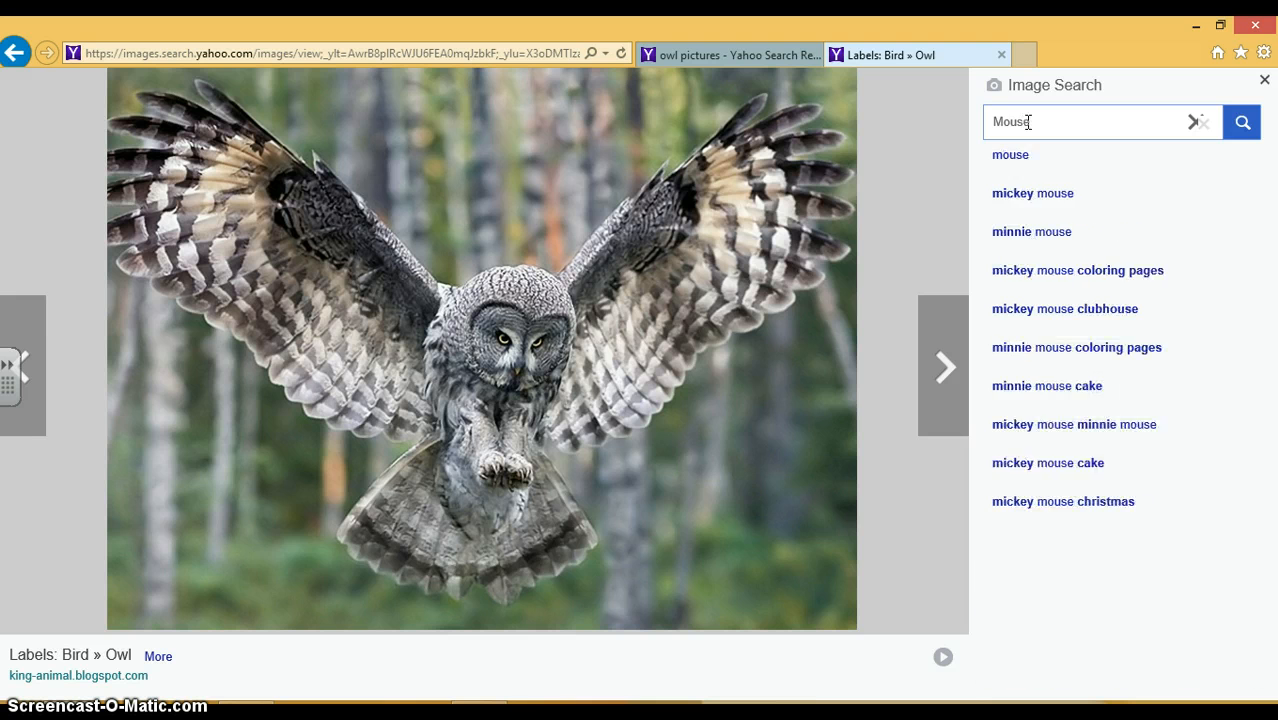
pyautogui.press('Return')
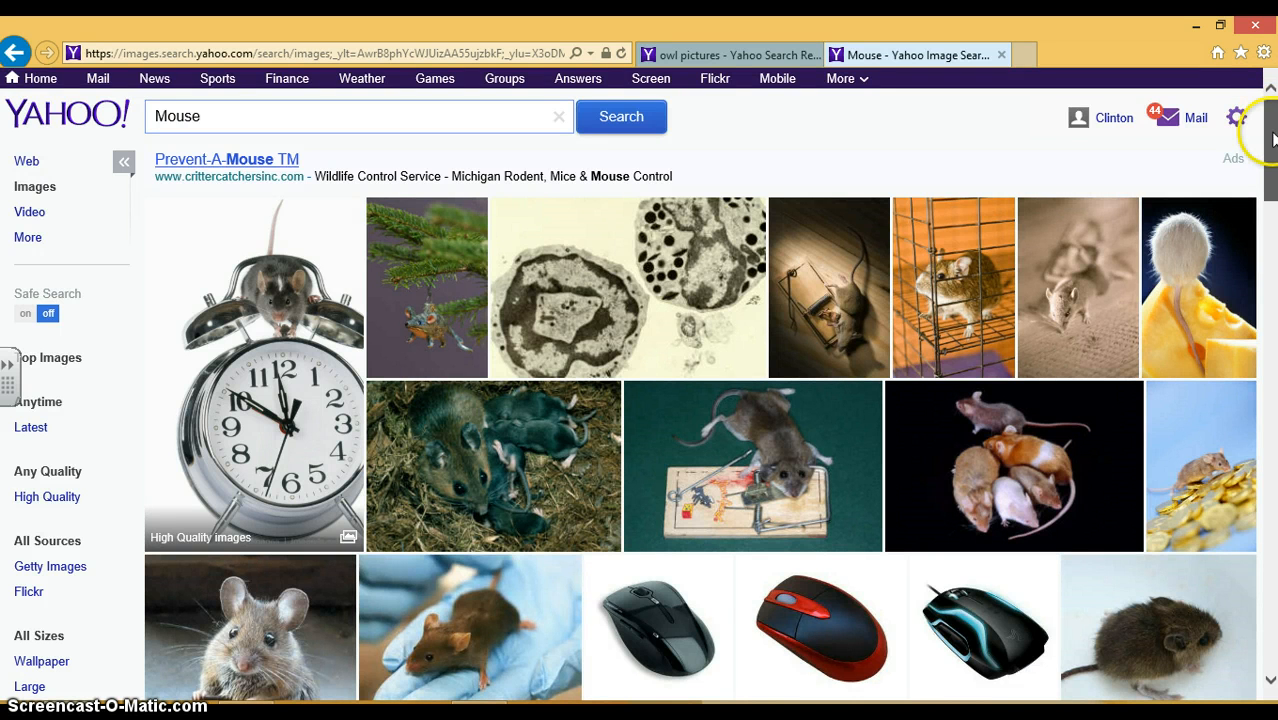
# Step: Open the photo of the large-eared mouse facing the camera and save it as mouse in the Food Web folder
pyautogui.scroll(-2, 1266, 160)
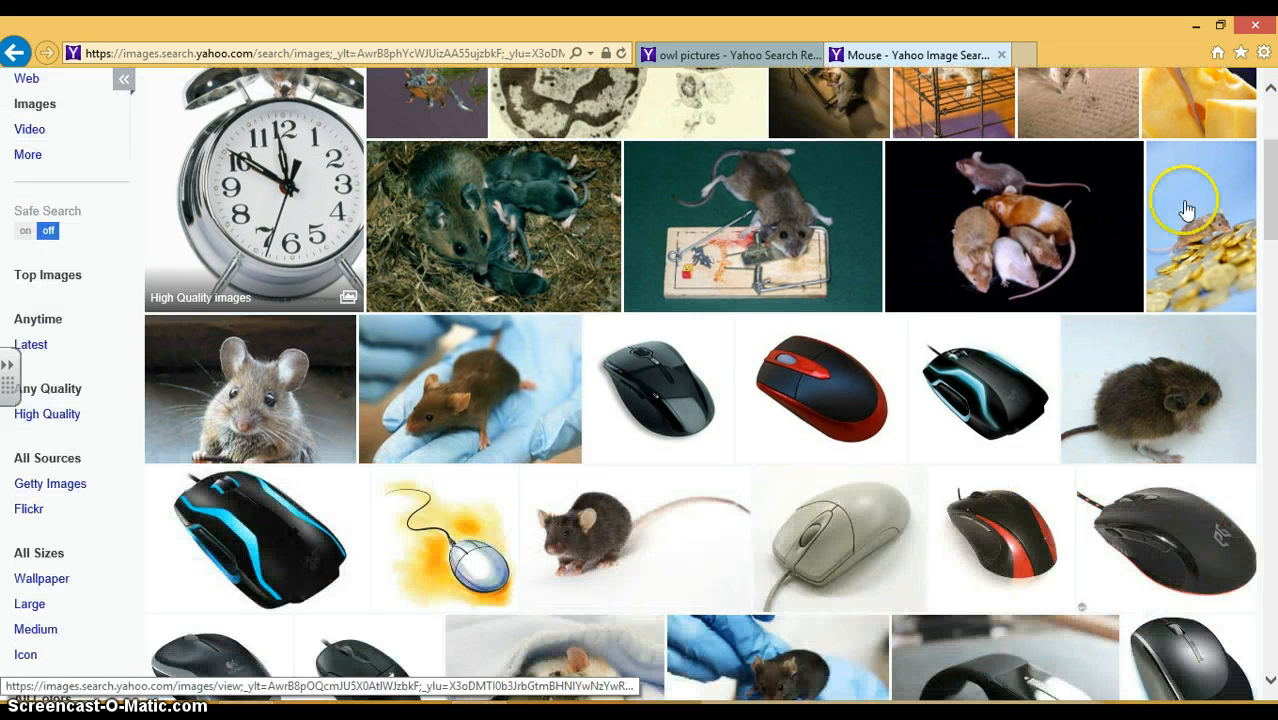
pyautogui.click(249, 432)
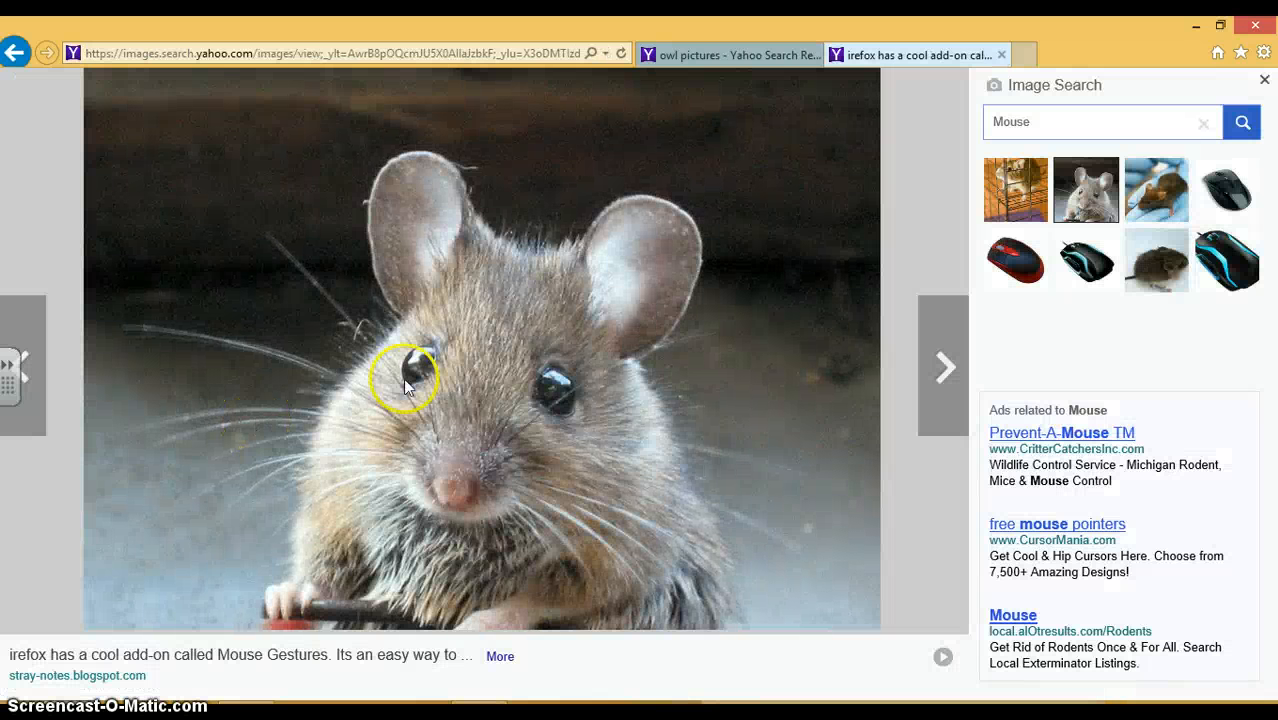
pyautogui.rightClick(403, 378)
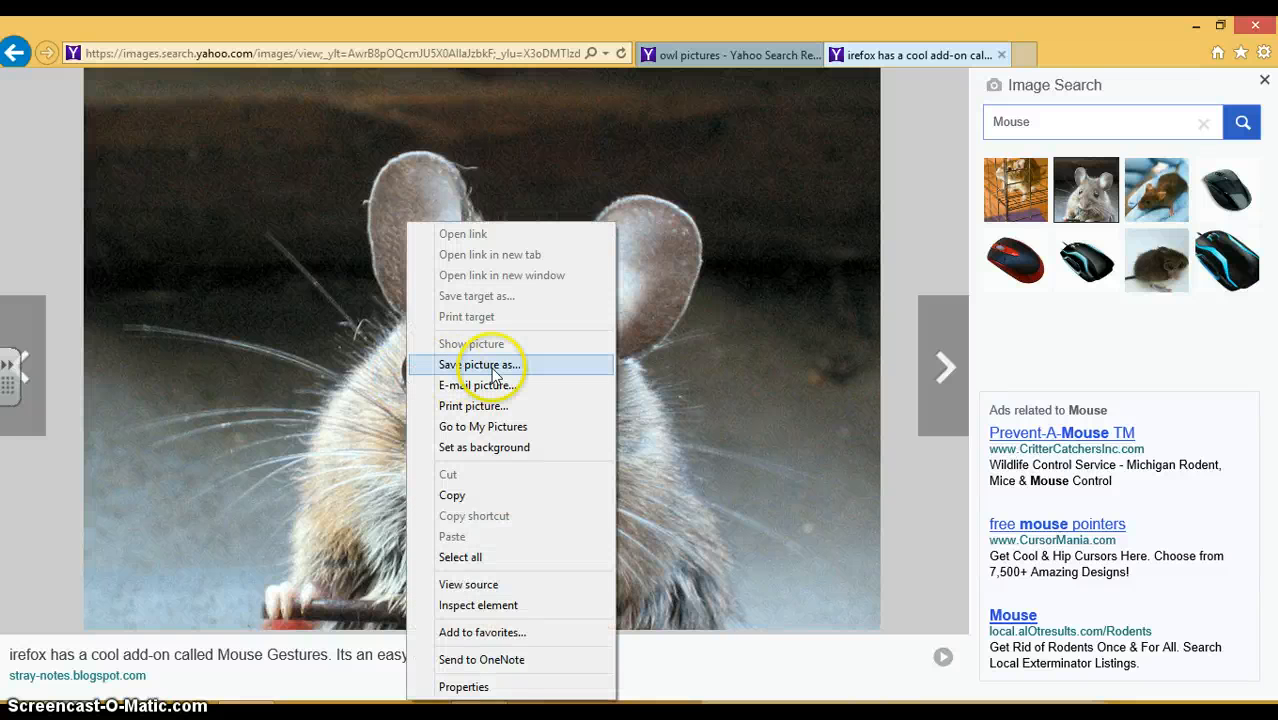
pyautogui.click(480, 365)
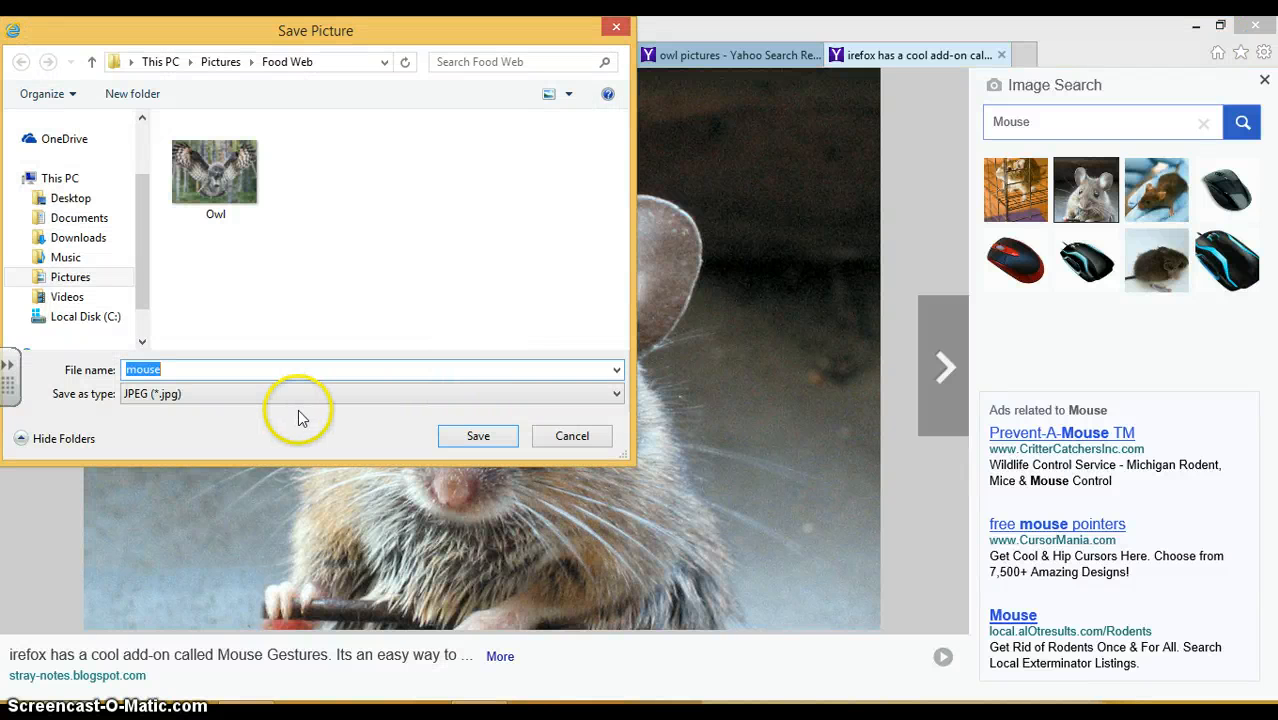
pyautogui.press('Return')
pyautogui.moveTo(298, 409); pyautogui.dragTo(596, 251)
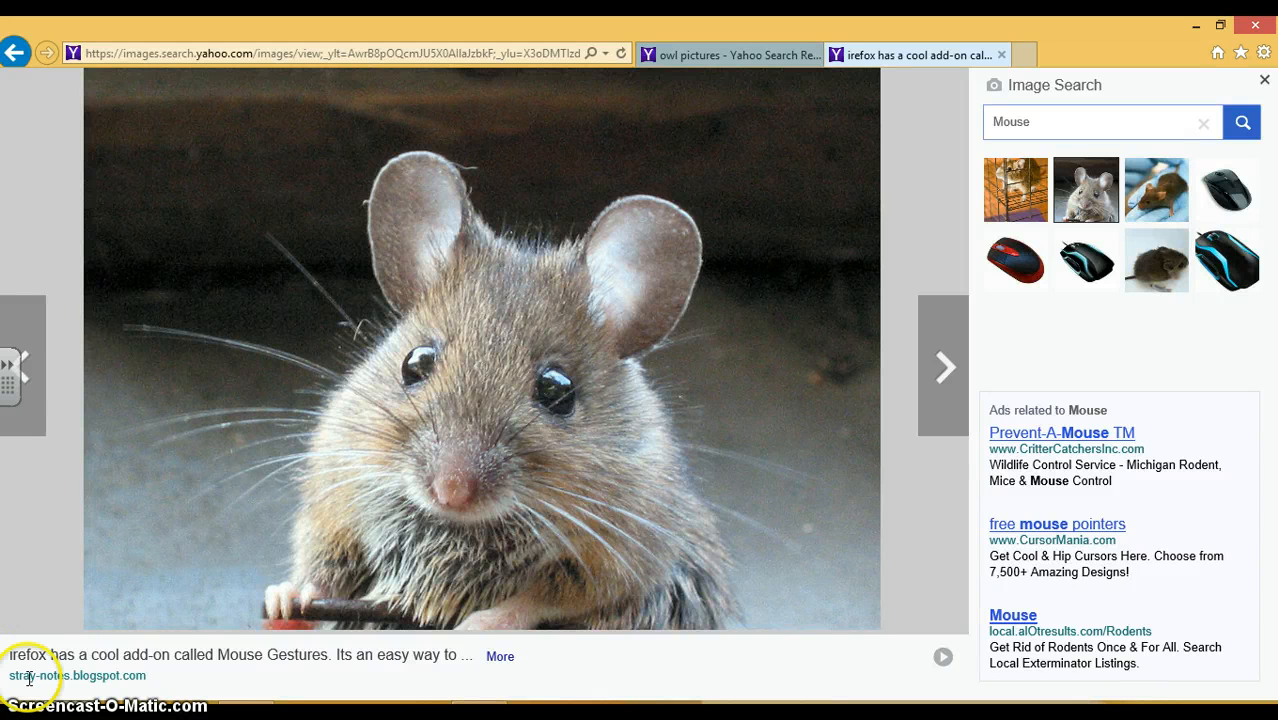
# Step: Switch to the blank Word document and set its zoom to 100%
pyautogui.hotkey('alt', 'Tab')
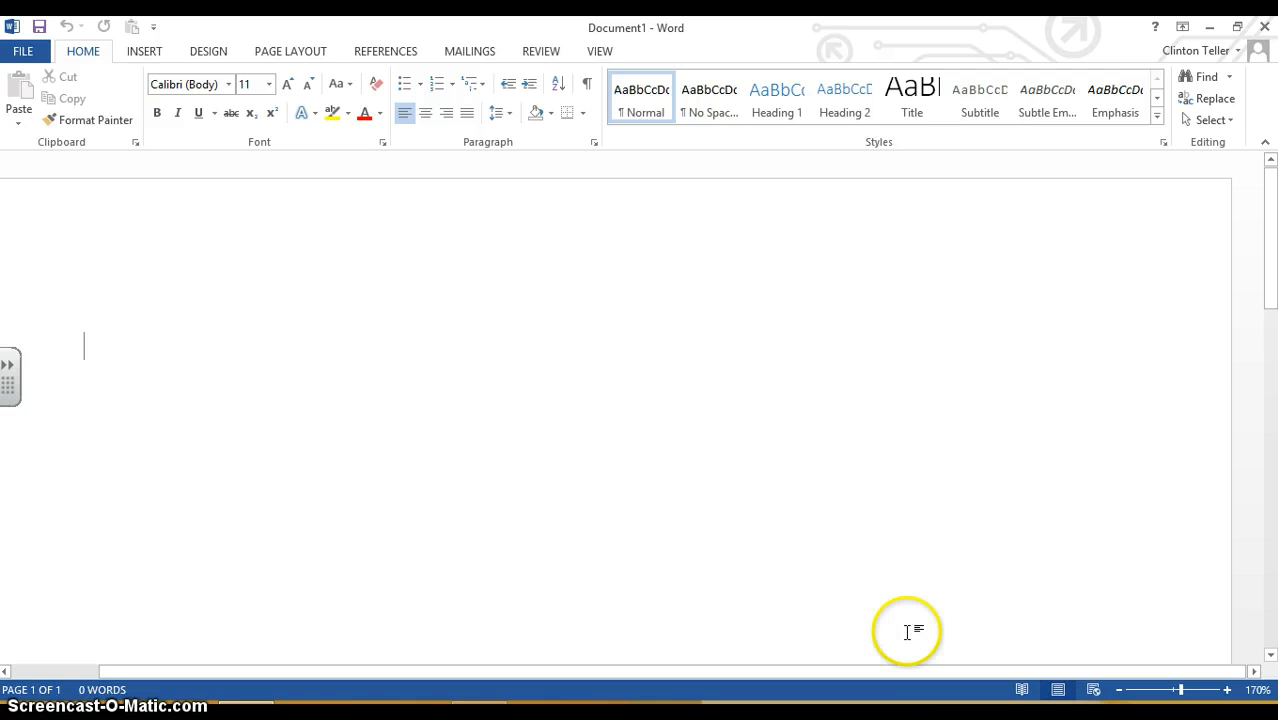
pyautogui.click(1120, 690)
pyautogui.click(1120, 690)
pyautogui.click(1120, 690)
pyautogui.click(1120, 690)
pyautogui.click(1120, 690)
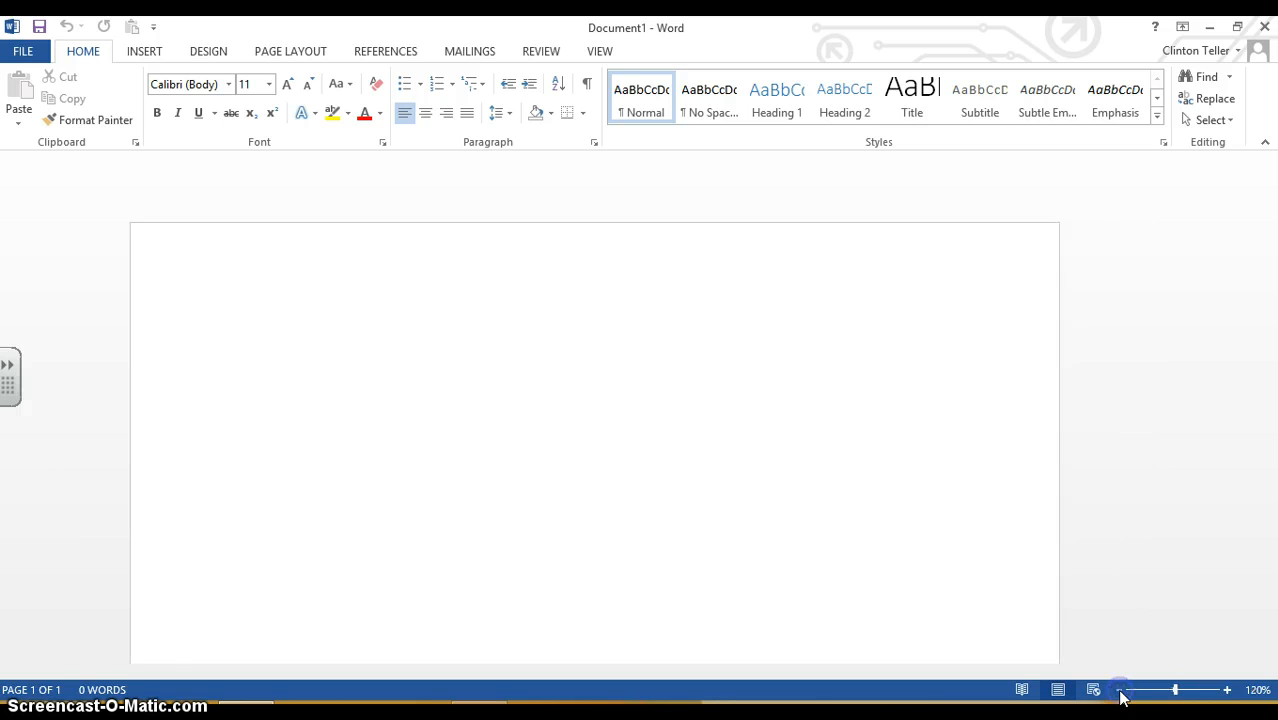
pyautogui.click(1120, 690)
pyautogui.click(1120, 690)
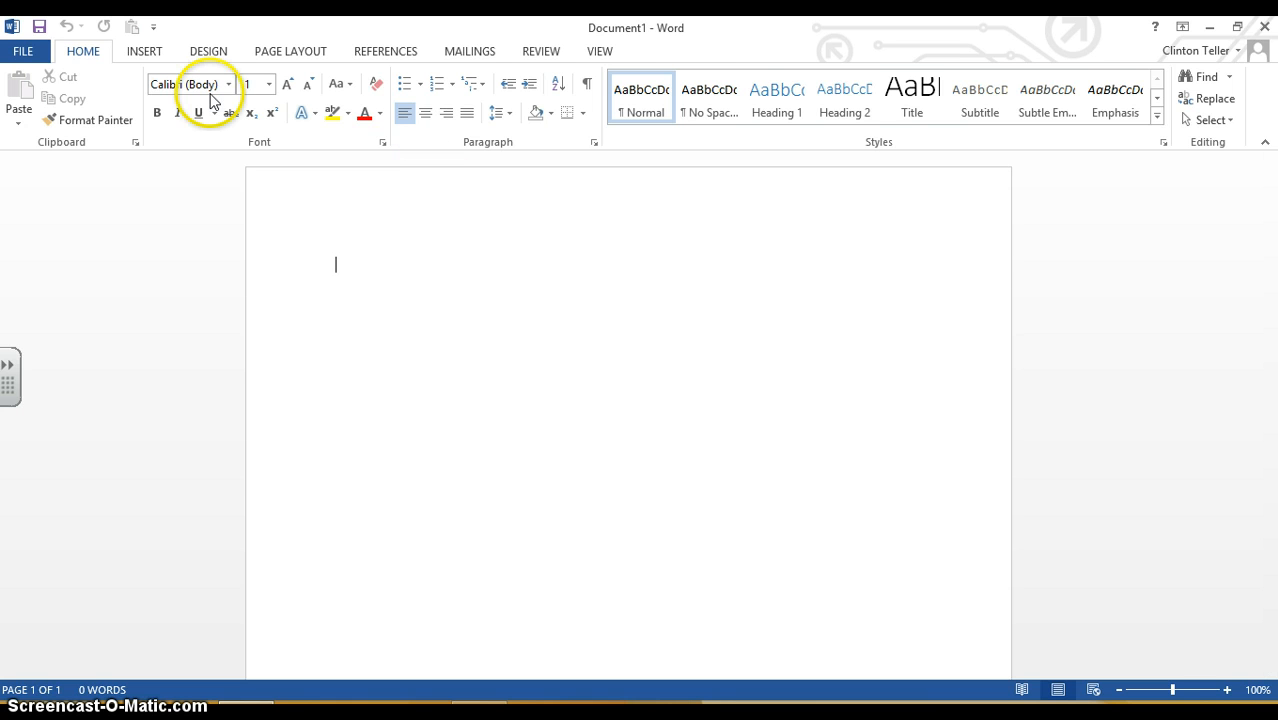
# Step: Insert the Owl picture from the Food Web folder into the document
pyautogui.click(146, 52)
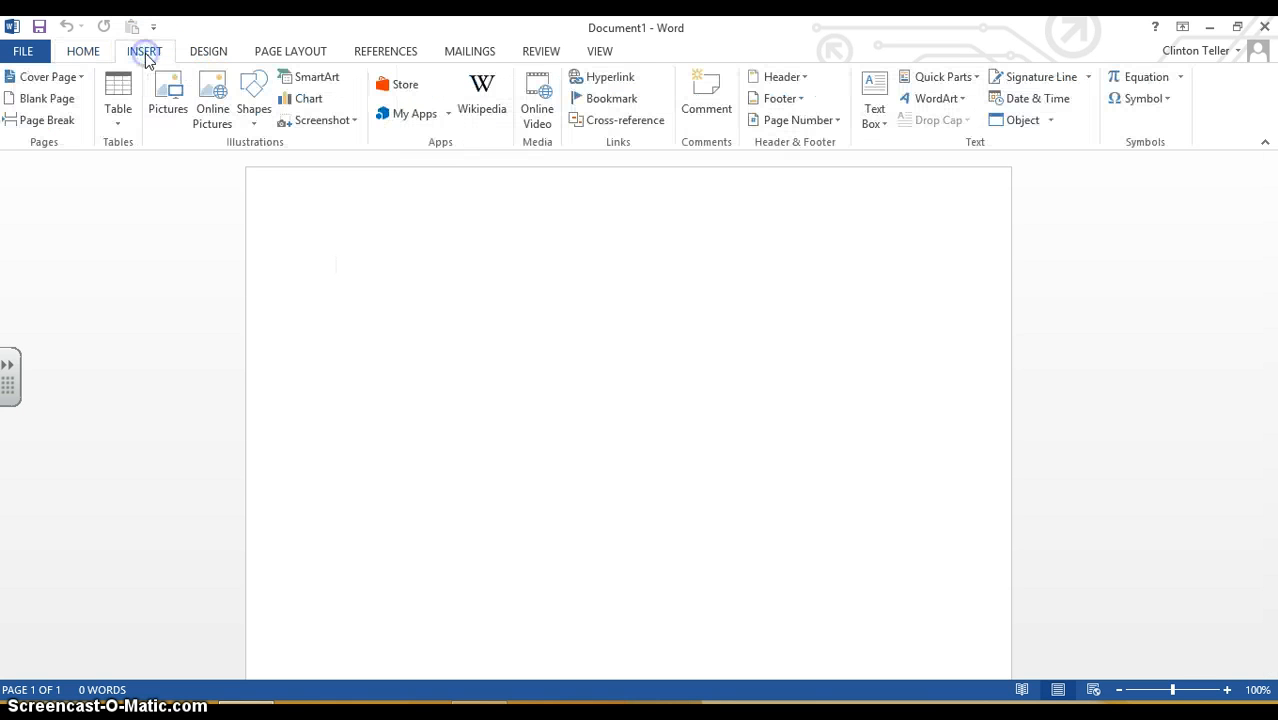
pyautogui.click(166, 104)
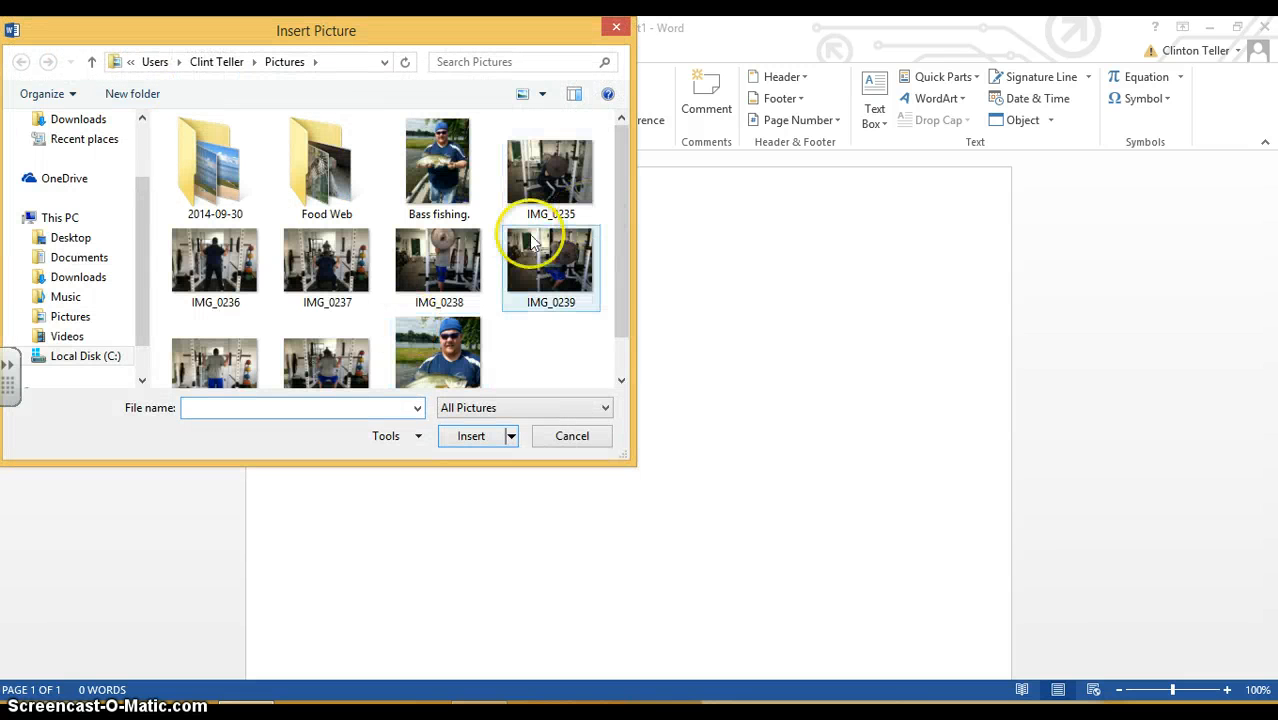
pyautogui.doubleClick(318, 158)
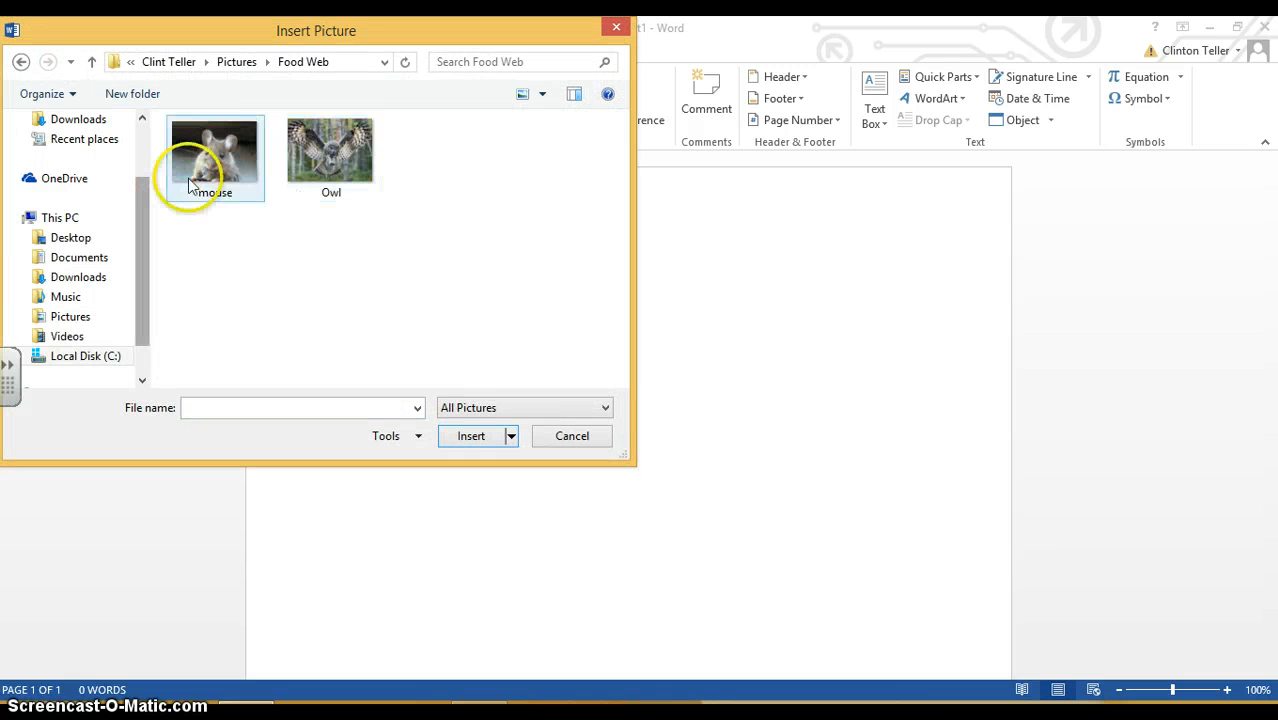
pyautogui.click(303, 155)
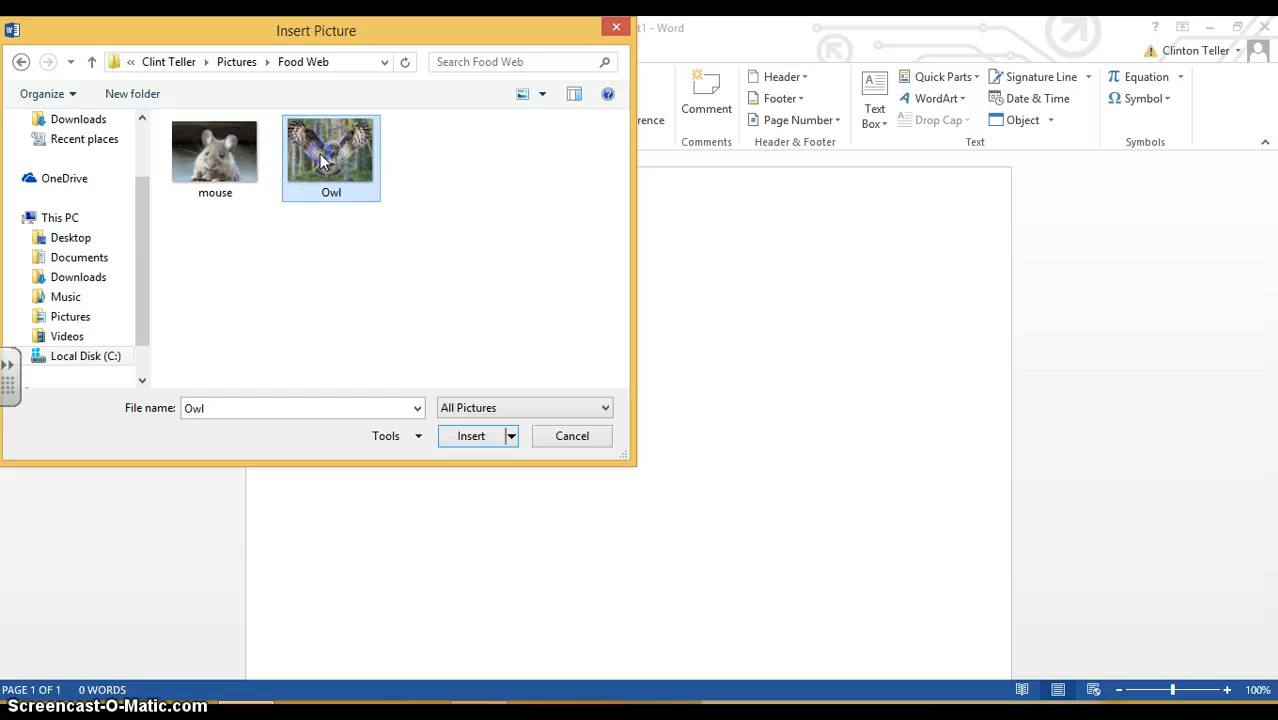
pyautogui.click(467, 437)
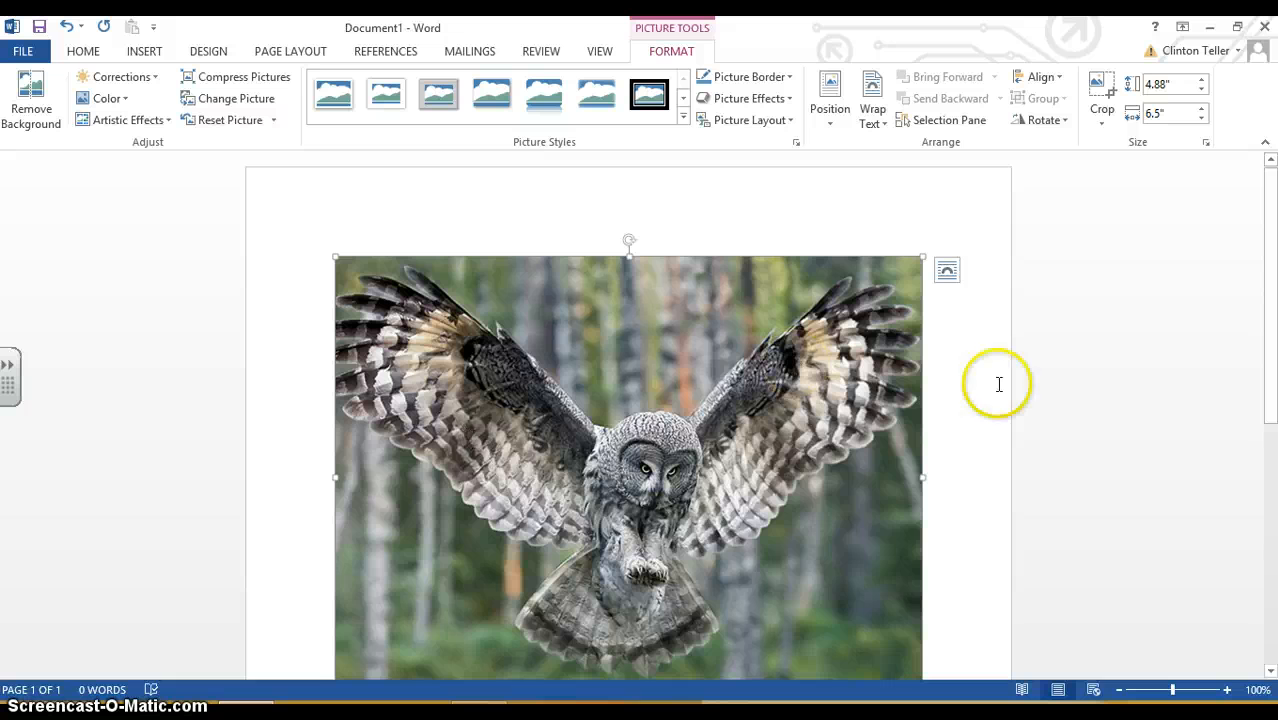
# Step: Shrink the owl picture proportionally to about 1.95" high by 2.6" wide
pyautogui.scroll(-2, 1272, 255)
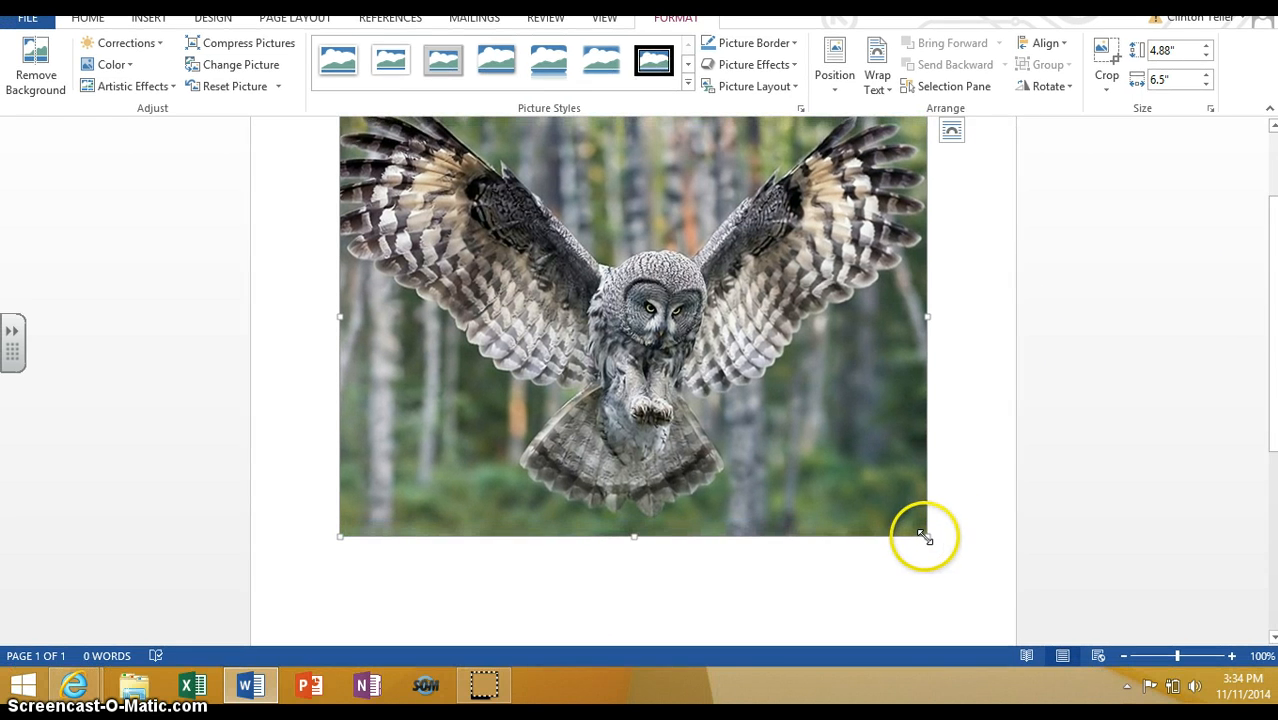
pyautogui.moveTo(927, 537); pyautogui.dragTo(697, 363)
pyautogui.moveTo(622, 335); pyautogui.dragTo(518, 272)
# Step: Try to move the in-line owl picture sideways toward the middle of the page
pyautogui.click(470, 193)
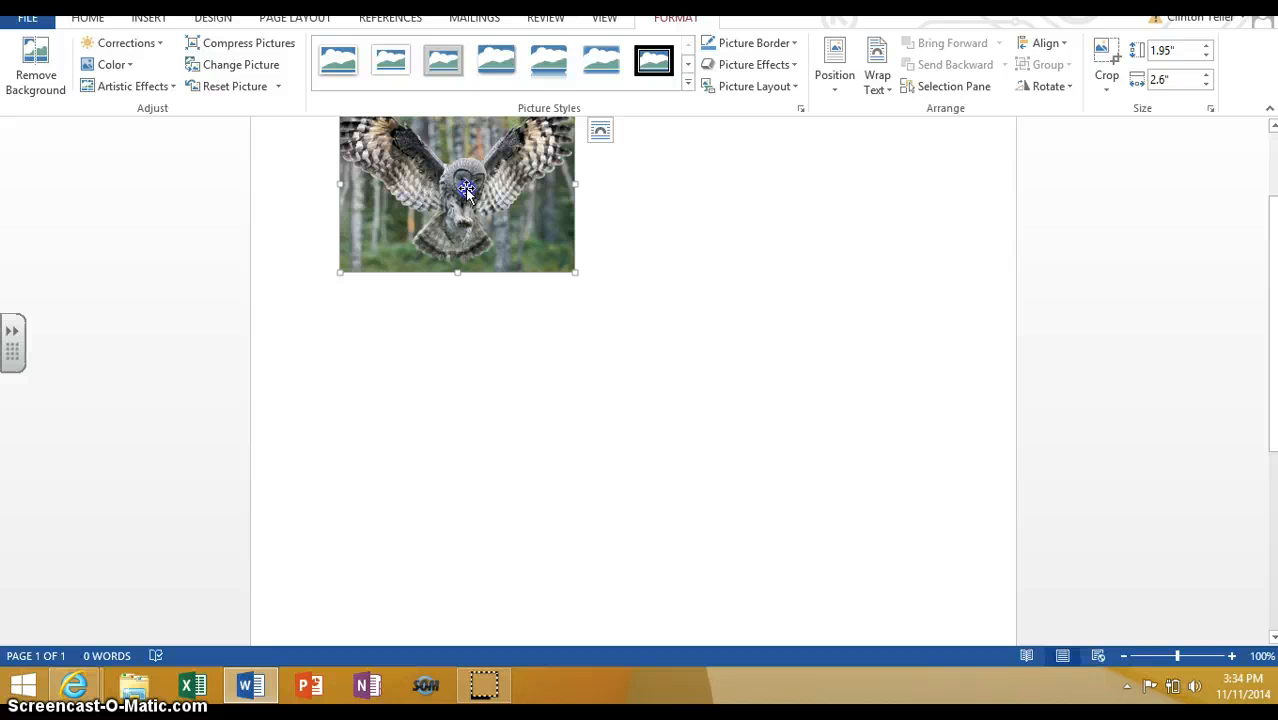
pyautogui.moveTo(466, 190); pyautogui.dragTo(590, 160)
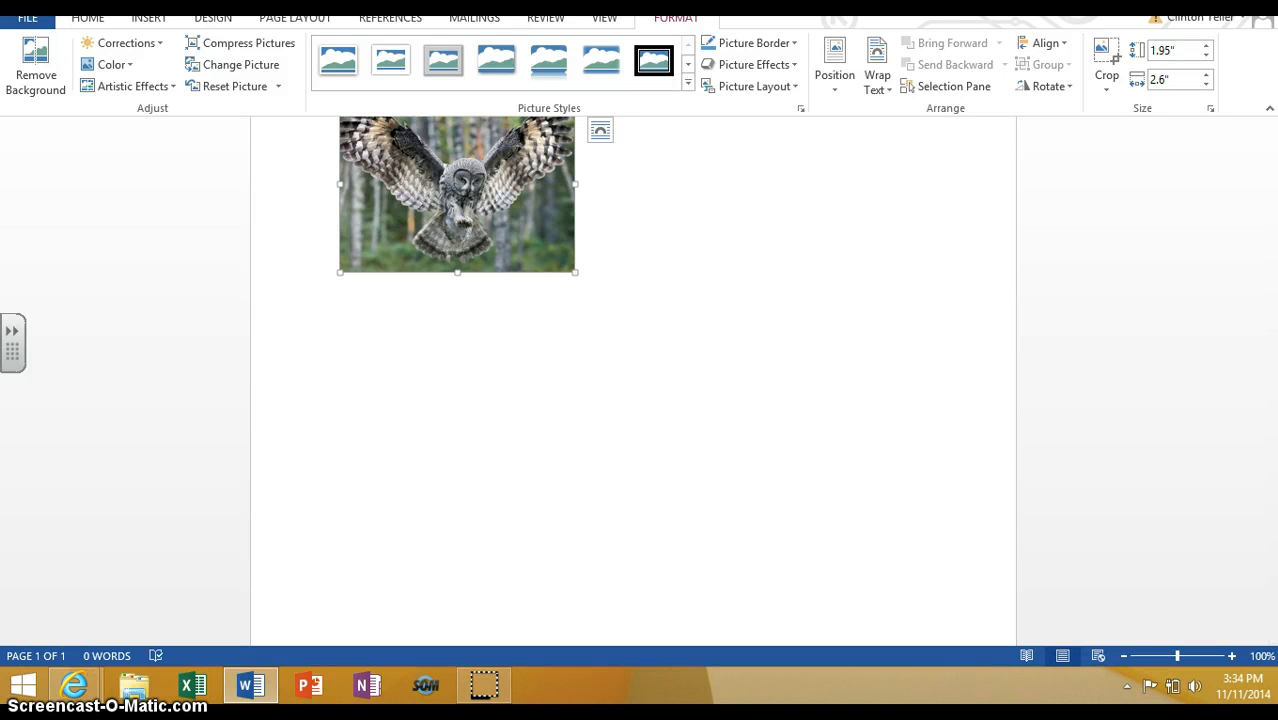
pyautogui.click(414, 163)
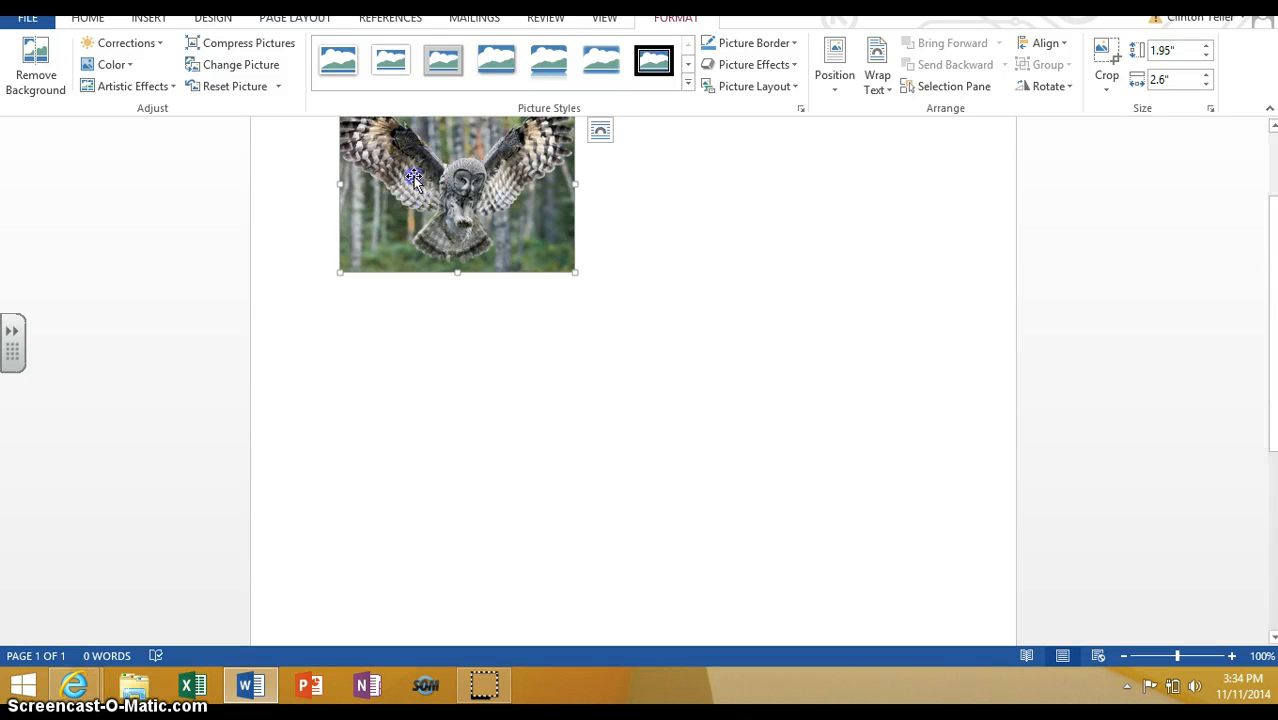
pyautogui.moveTo(412, 178); pyautogui.dragTo(571, 171)
# Step: Set the owl picture's text wrapping to Top and Bottom and move the picture to the horizontal middle of the page
pyautogui.click(599, 130)
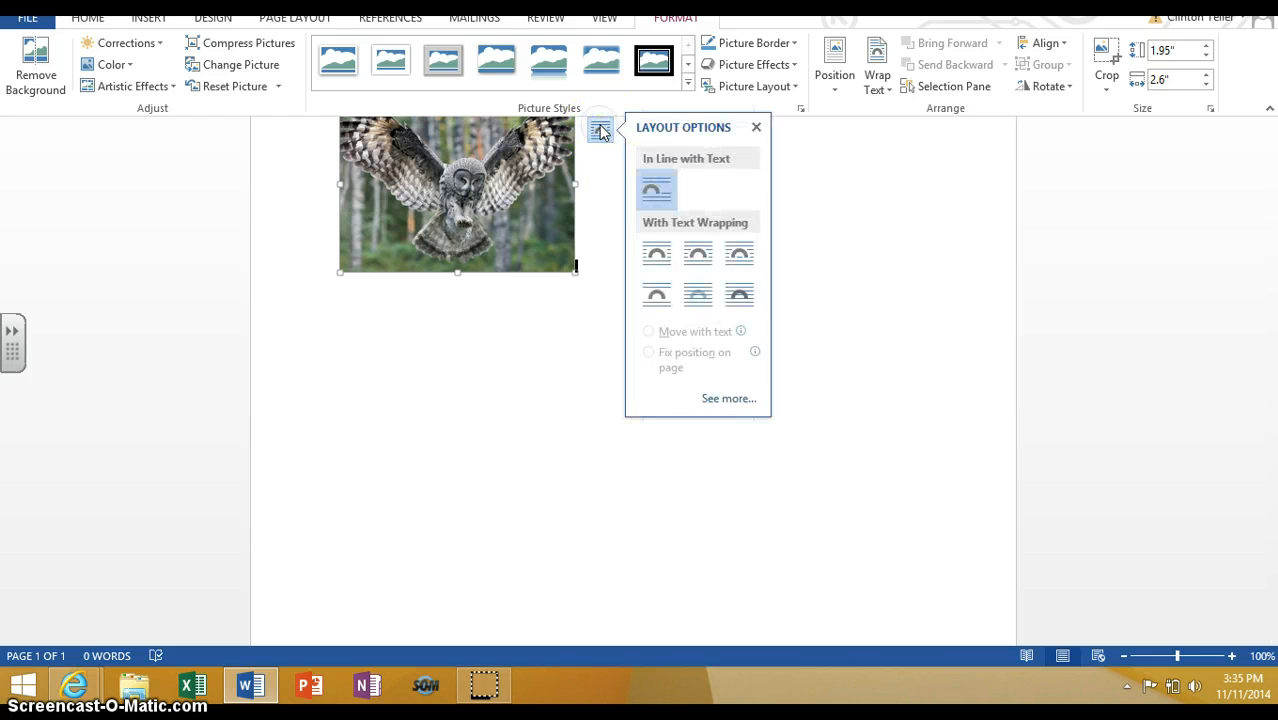
pyautogui.click(657, 298)
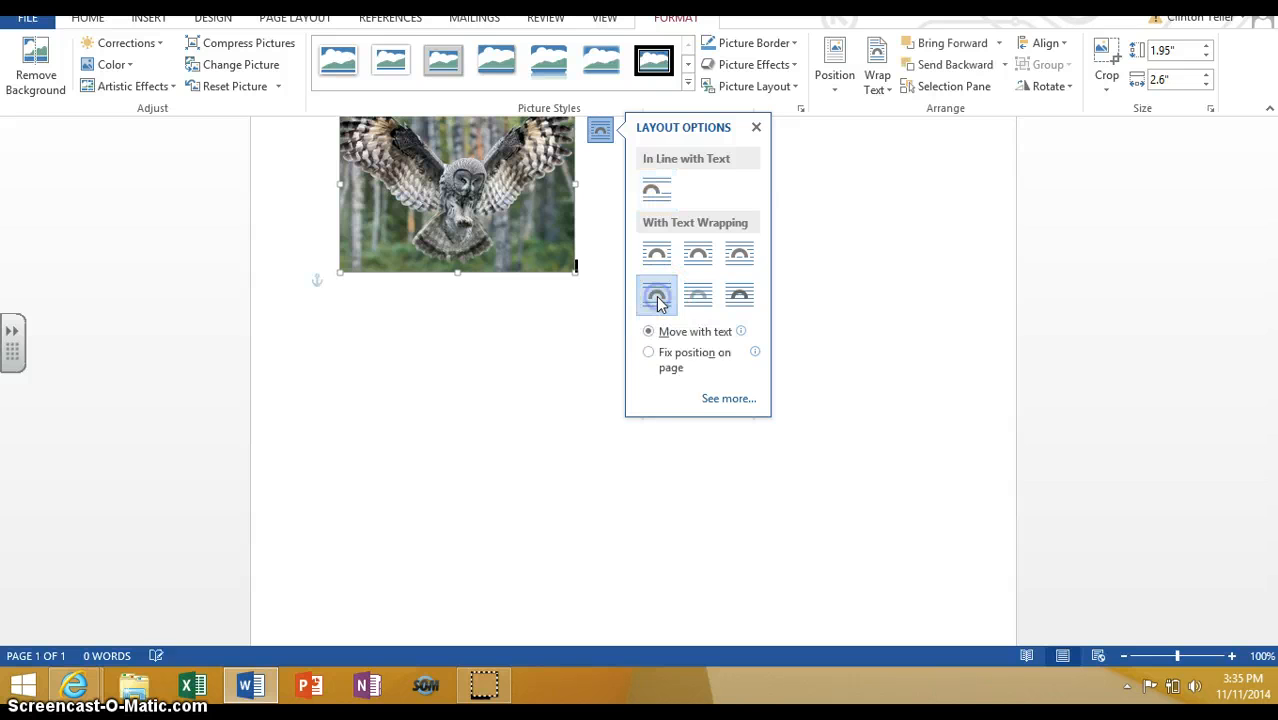
pyautogui.moveTo(456, 208); pyautogui.dragTo(632, 225)
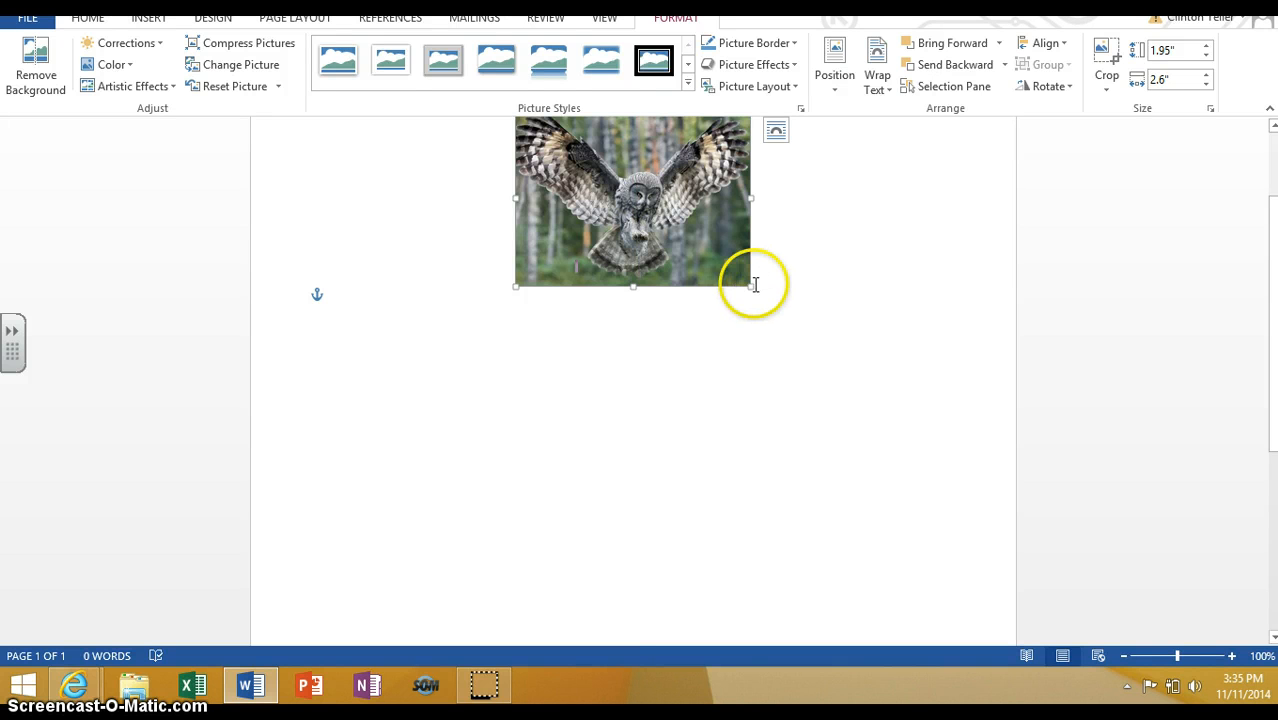
# Step: Shrink the owl picture proportionally further to about 1.56" high by 2.08" wide
pyautogui.moveTo(750, 285); pyautogui.dragTo(702, 251)
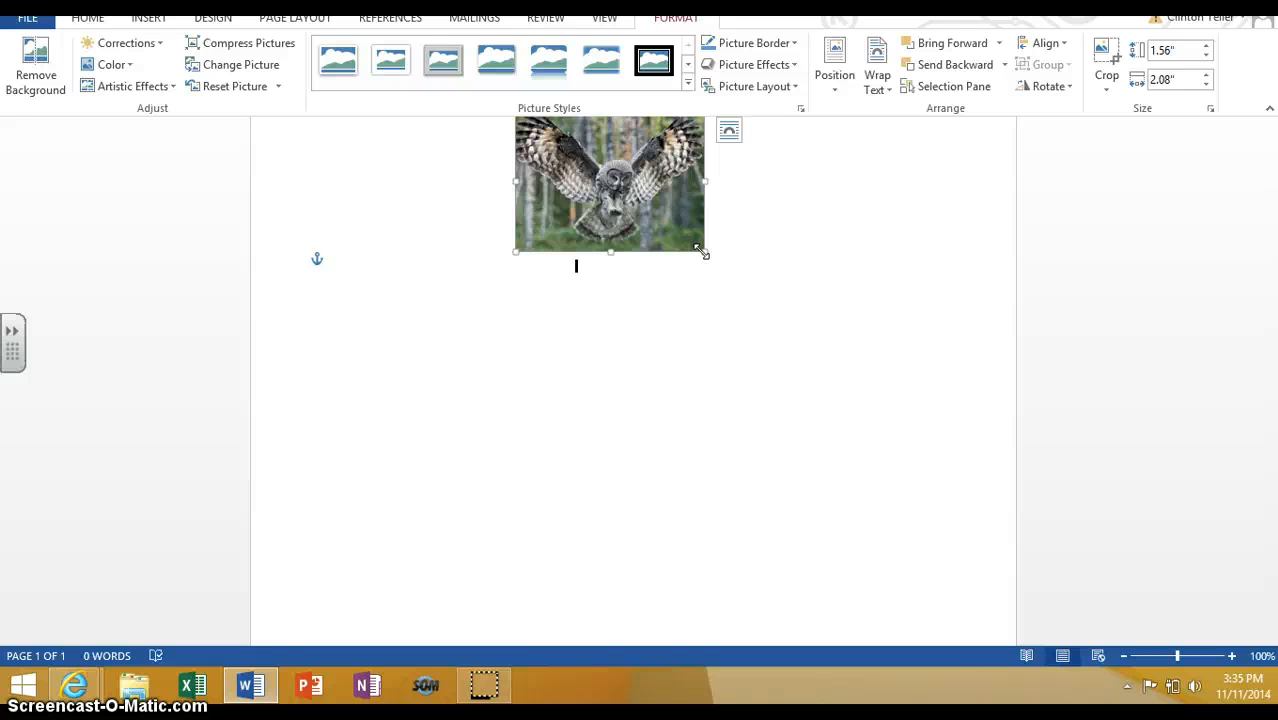
pyautogui.click(607, 250)
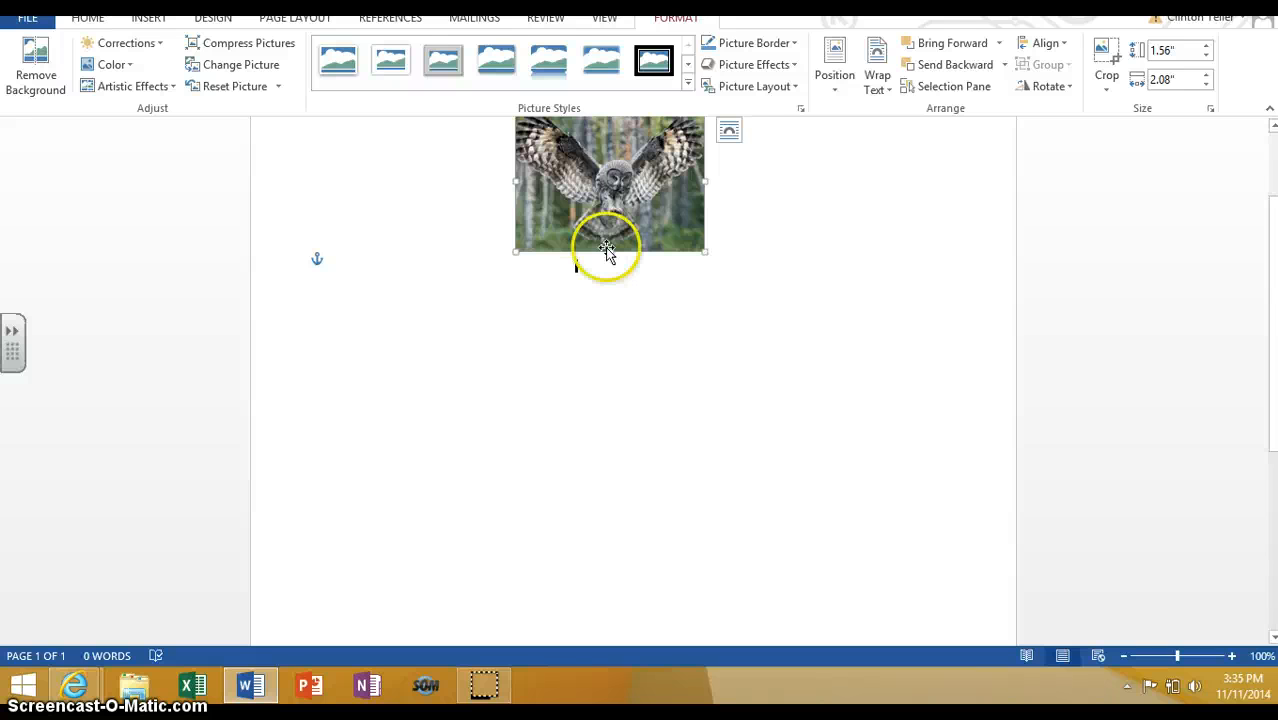
# Step: Insert the saved mouse picture from the Food Web folder into the document below the owl
pyautogui.click(148, 20)
pyautogui.click(172, 60)
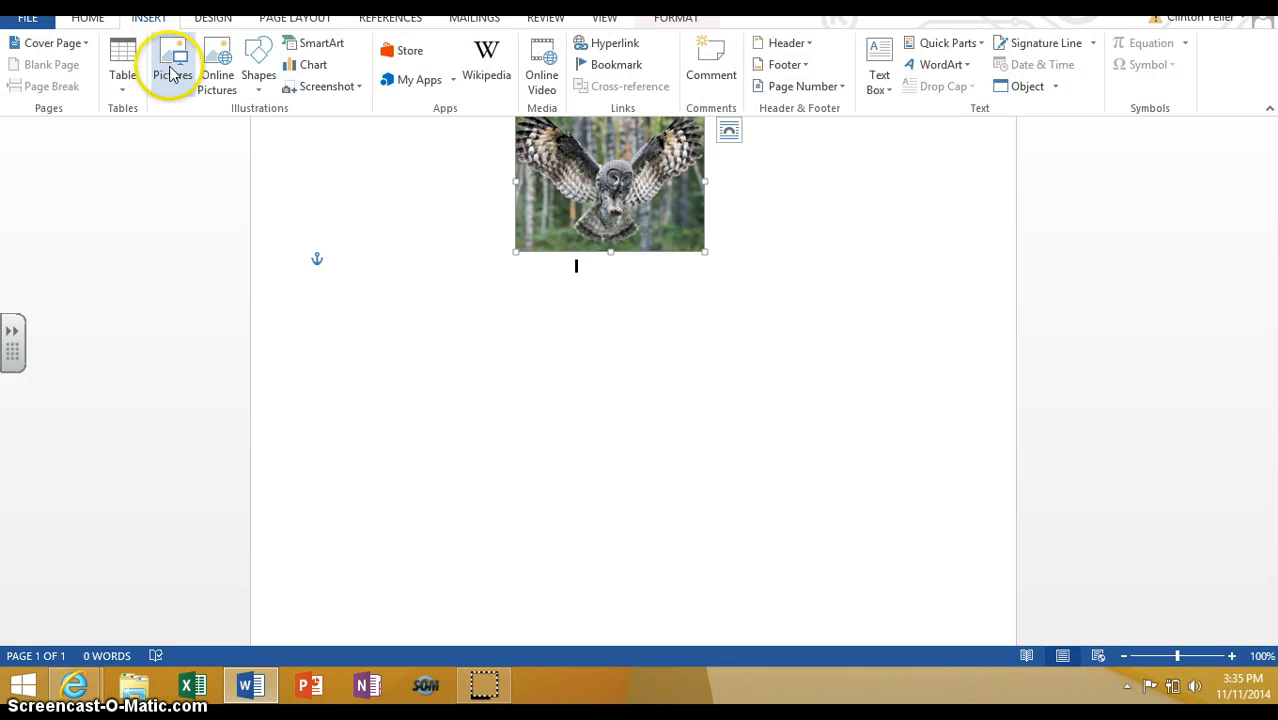
pyautogui.click(237, 112)
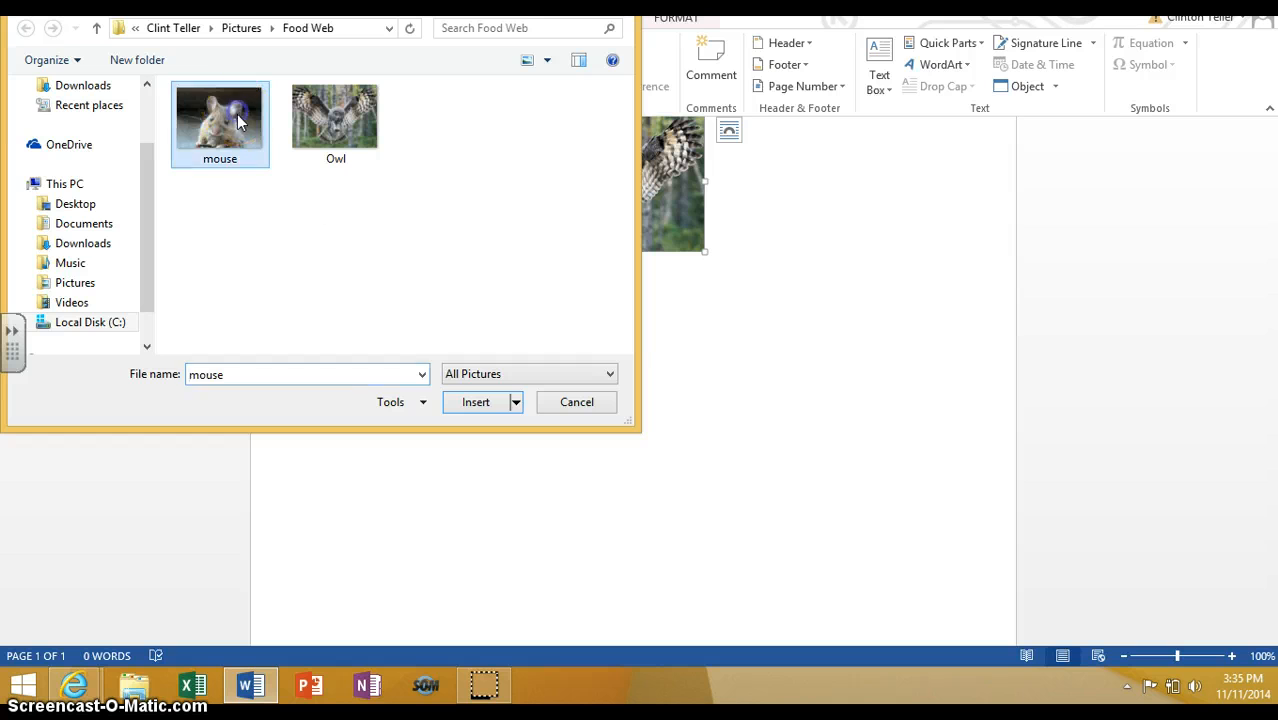
pyautogui.click(477, 402)
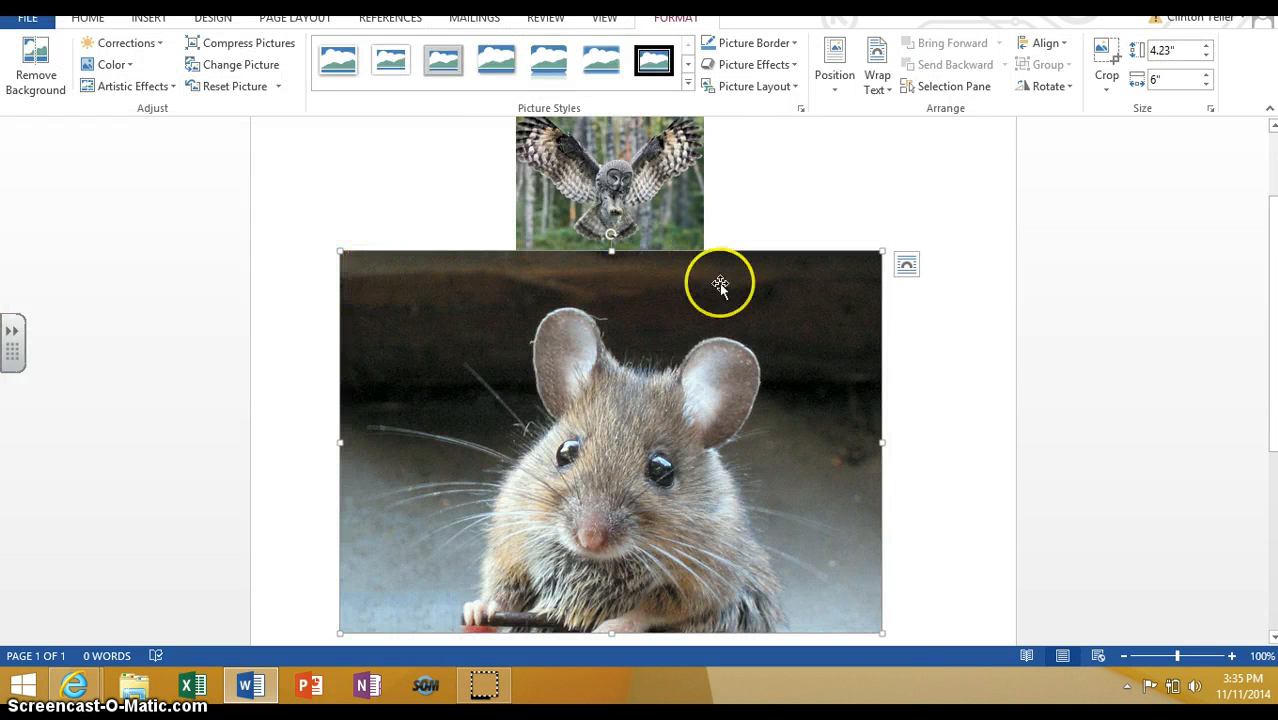
# Step: Set the mouse picture's text wrapping to Top and Bottom
pyautogui.click(907, 267)
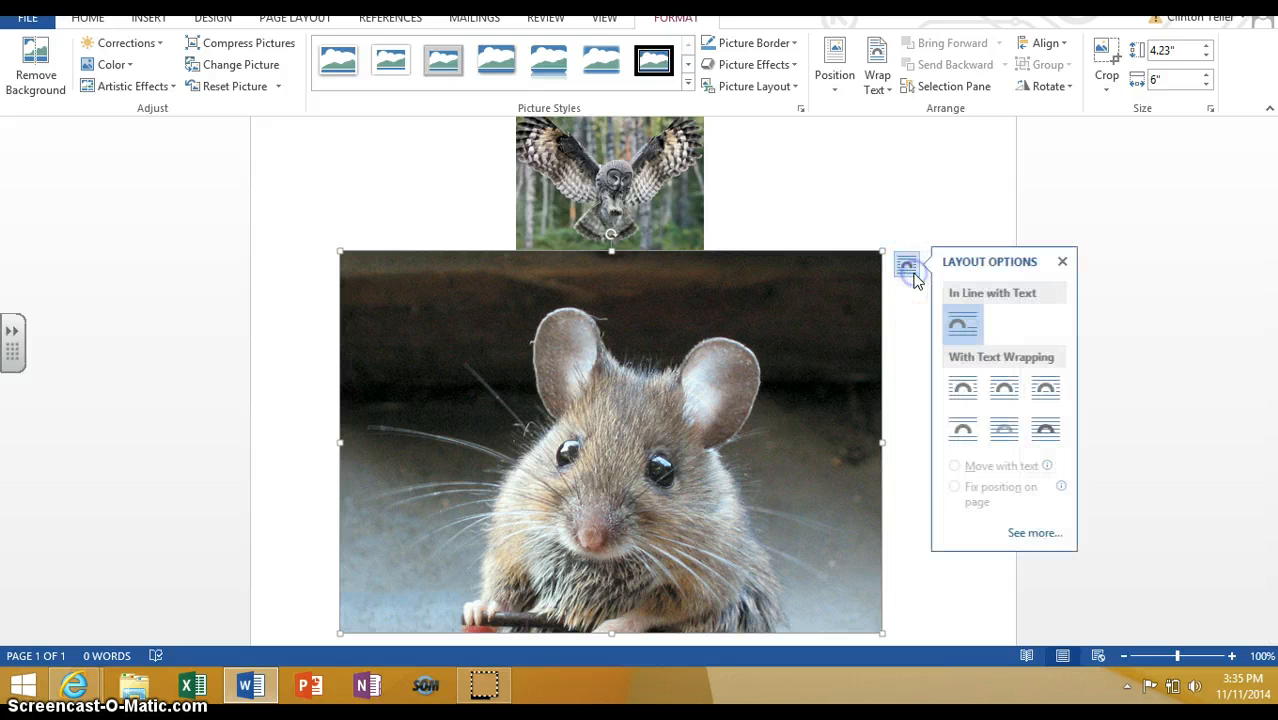
pyautogui.click(966, 432)
pyautogui.click(969, 430)
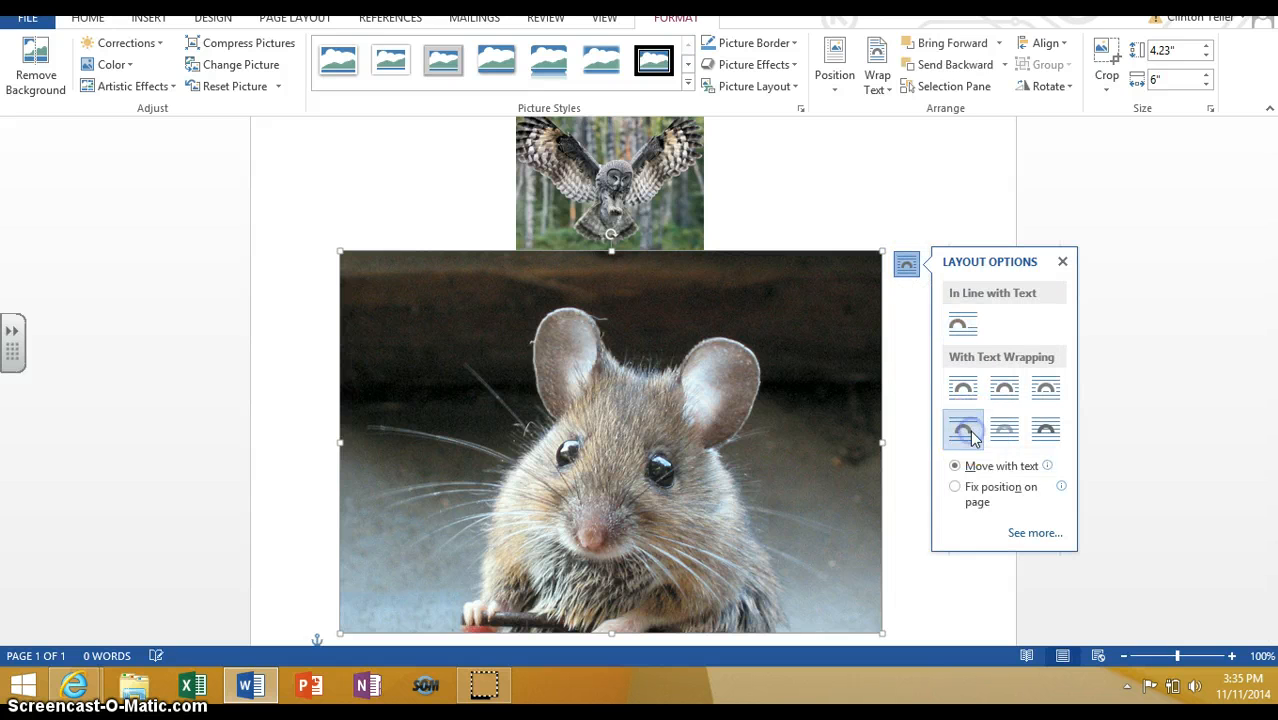
# Step: Shrink the mouse picture proportionally to about 1.04" high by 1.47" wide and place it below and to the right of the owl
pyautogui.moveTo(340, 251); pyautogui.dragTo(733, 533)
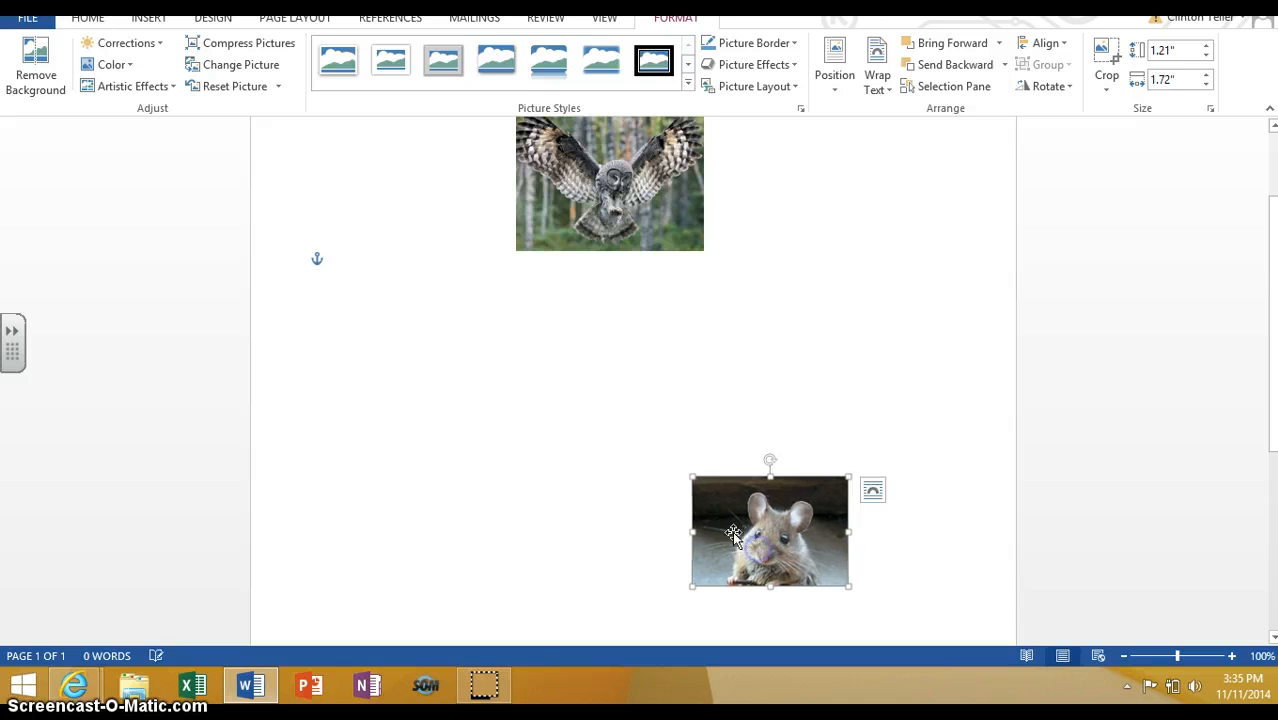
pyautogui.click(708, 487)
pyautogui.moveTo(708, 487); pyautogui.dragTo(715, 491)
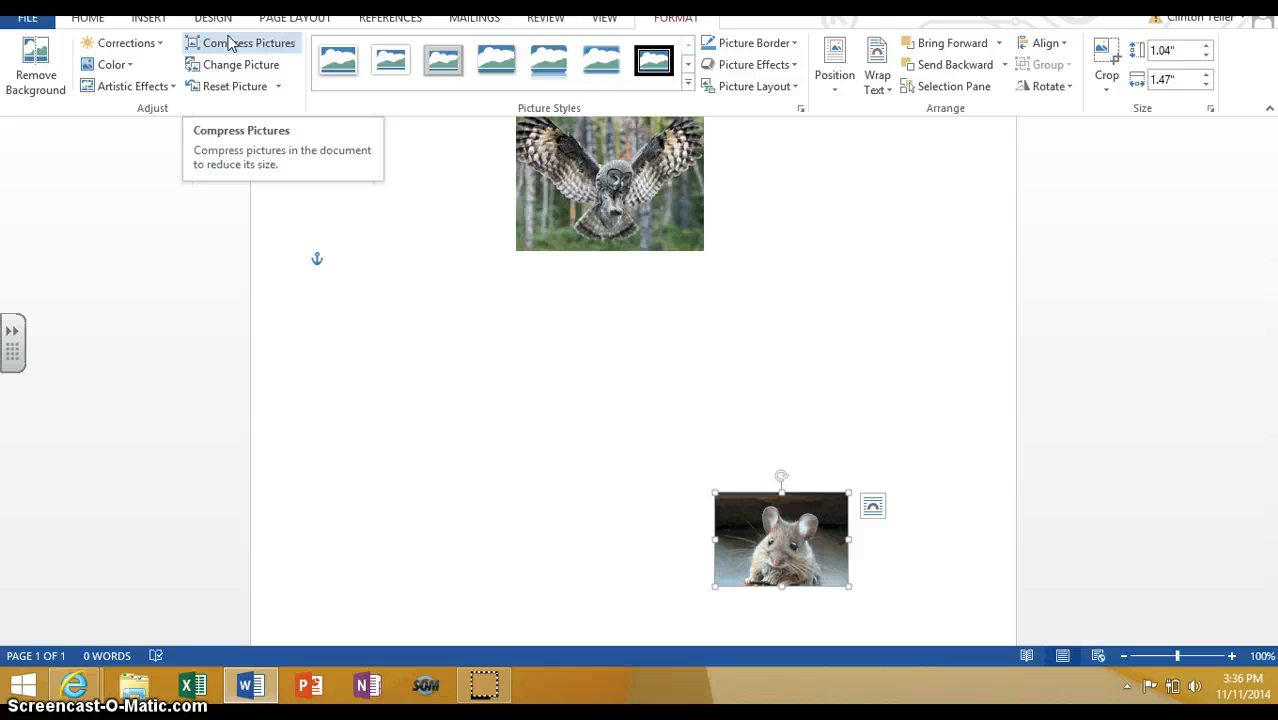
# Step: Draw a straight arrow about 2.67" high by 1.04" wide from the mouse up to the owl and apply the black line style
pyautogui.click(150, 28)
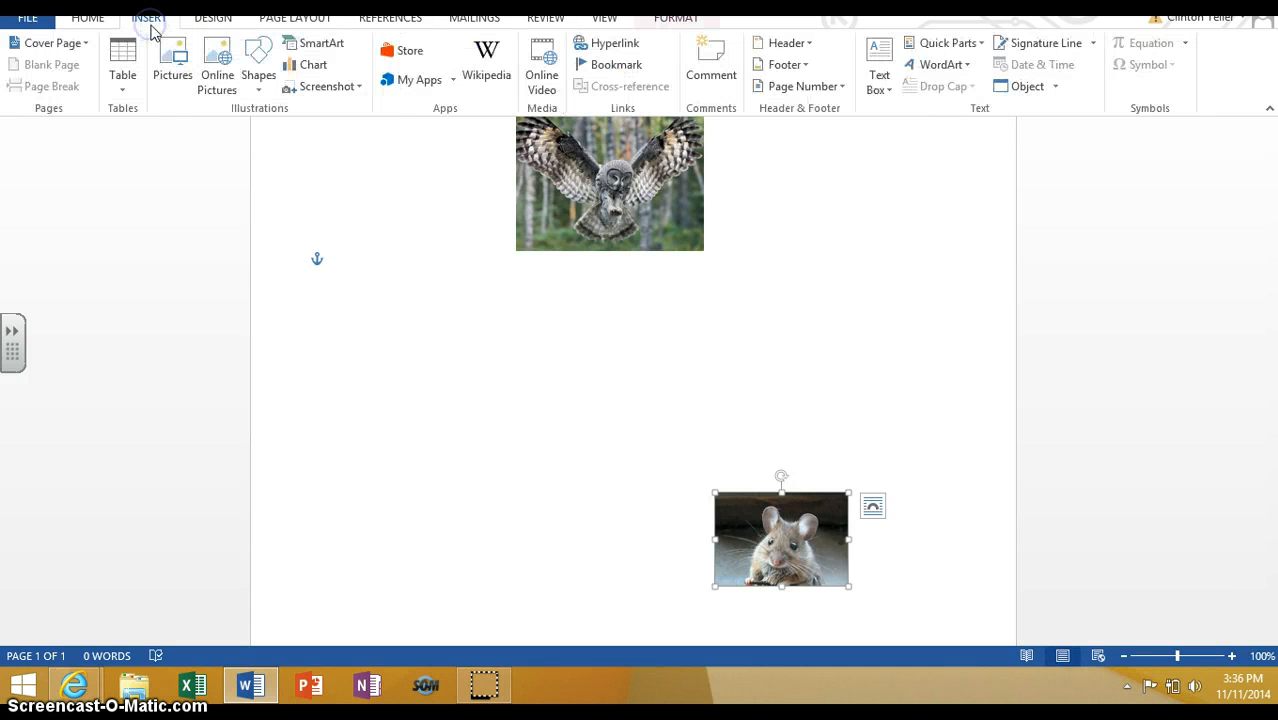
pyautogui.click(257, 66)
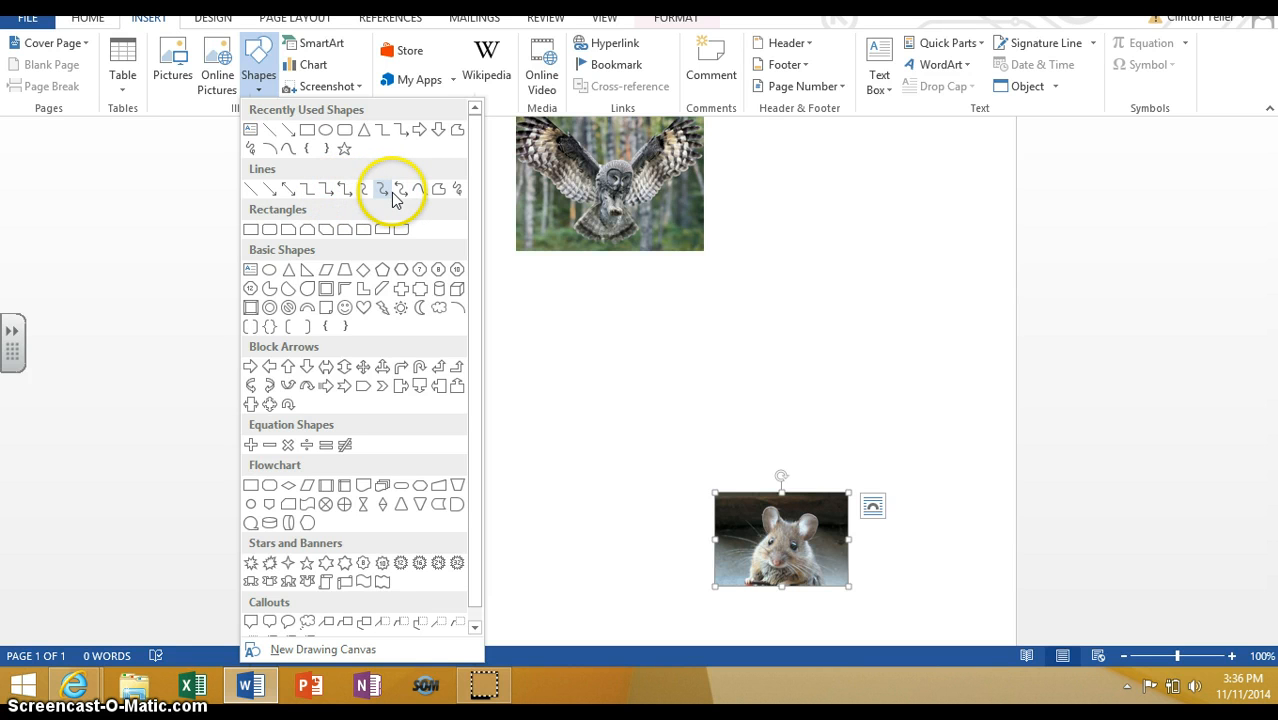
pyautogui.click(280, 192)
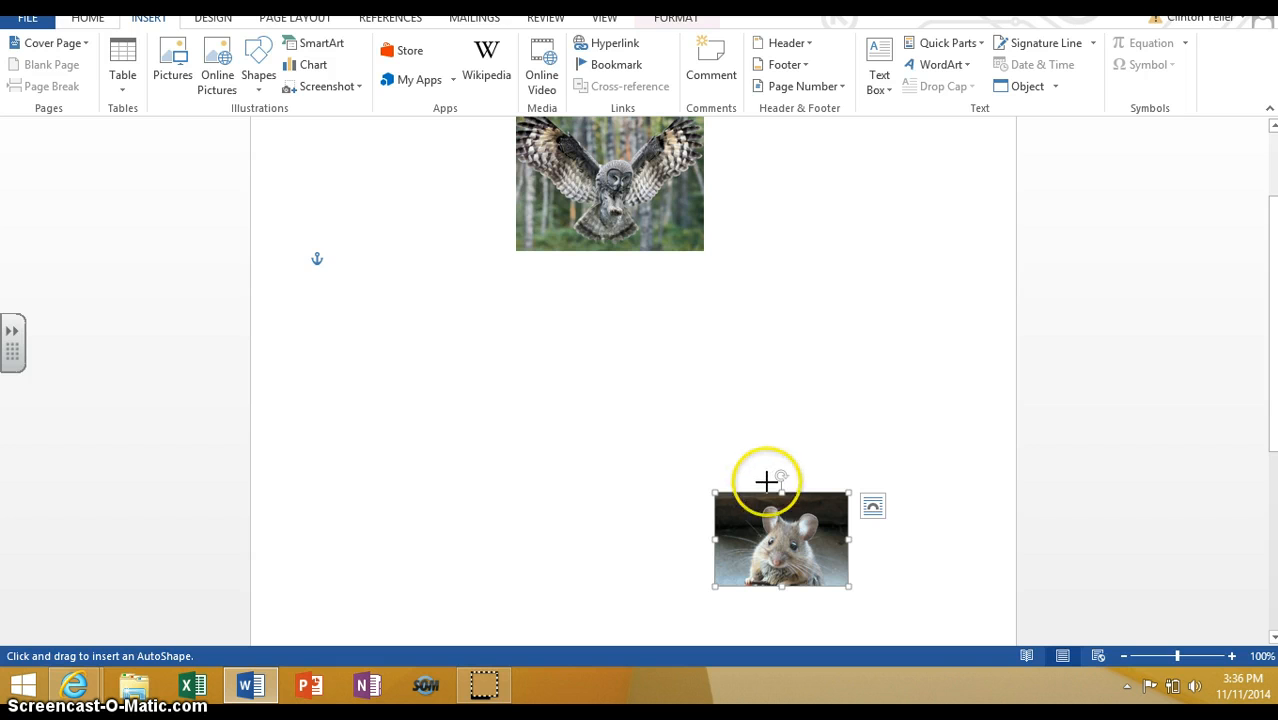
pyautogui.moveTo(780, 490)
pyautogui.mouseDown()
pyautogui.moveTo(682, 348)
pyautogui.moveTo(672, 253)
pyautogui.mouseUp()
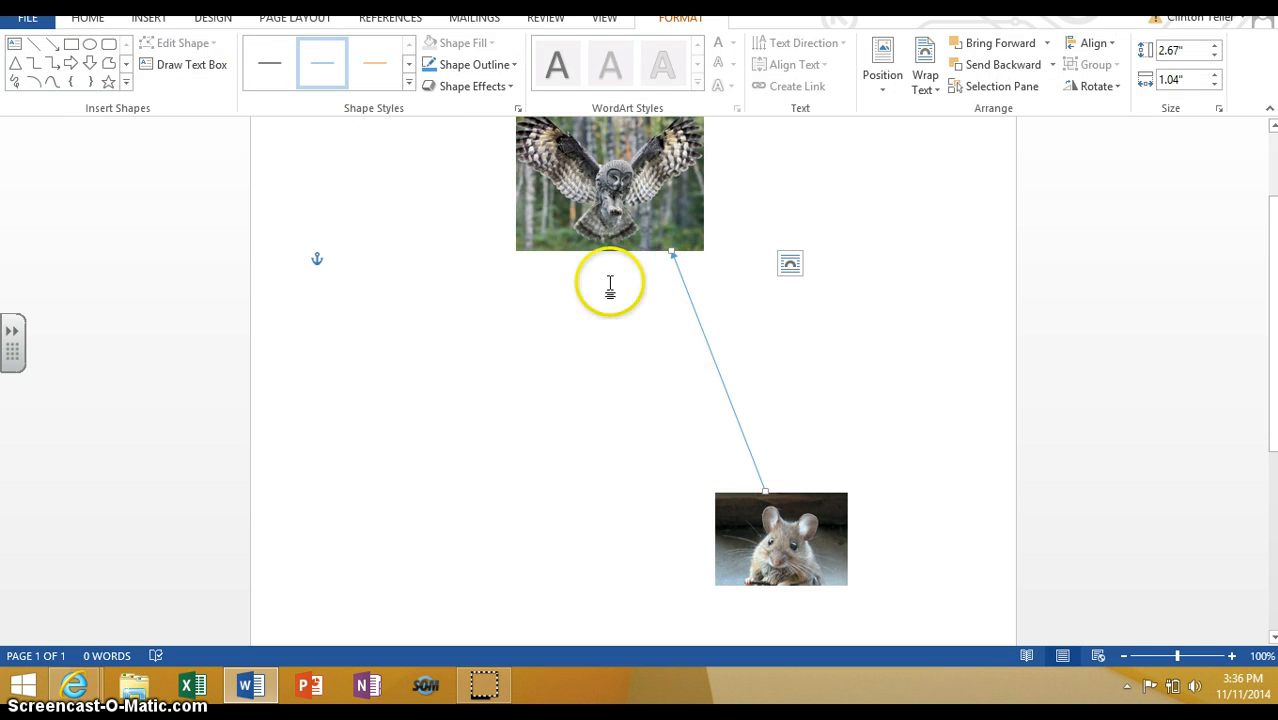
pyautogui.click(268, 62)
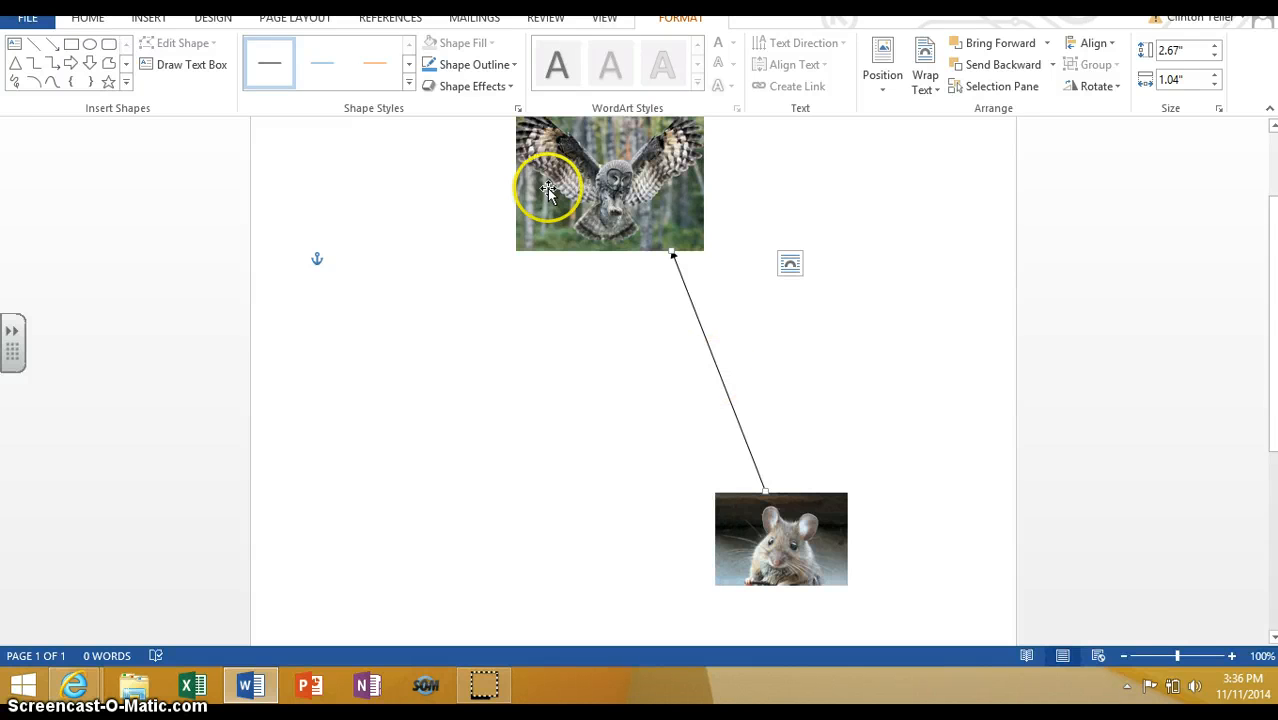
pyautogui.click(568, 302)
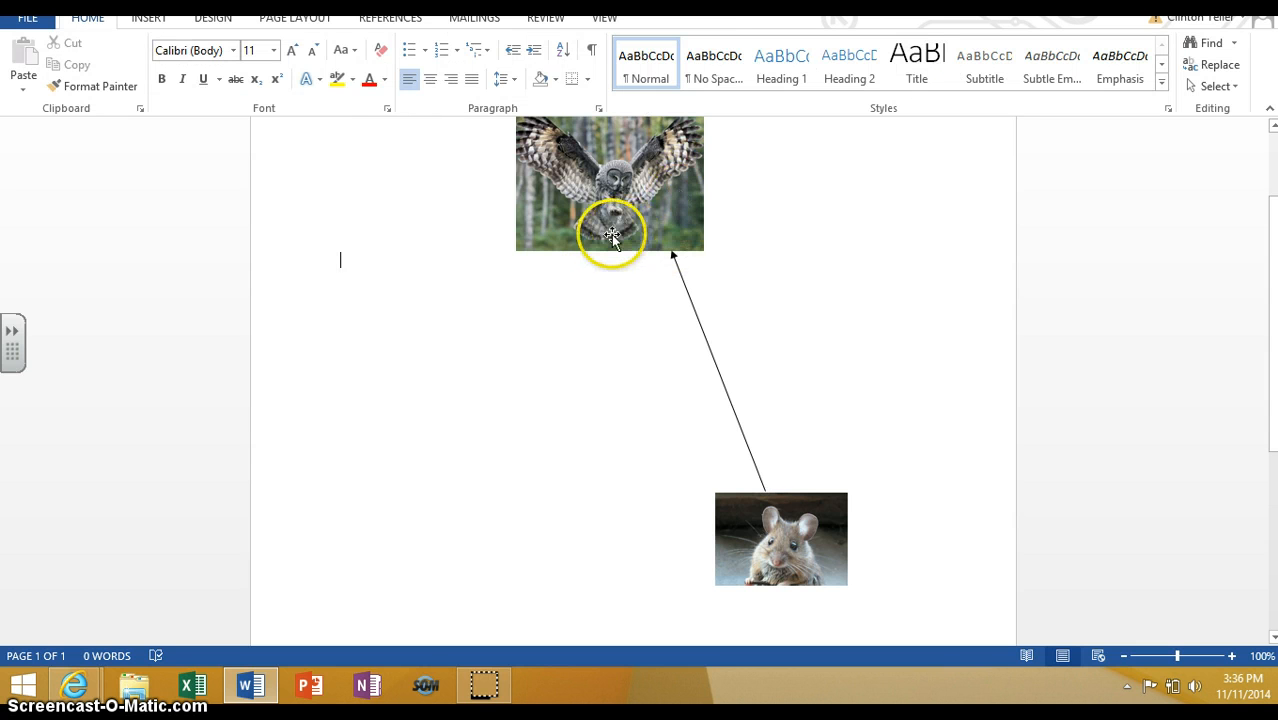
# Step: Start drawing a custom text box in the empty area below the owl picture
pyautogui.click(156, 22)
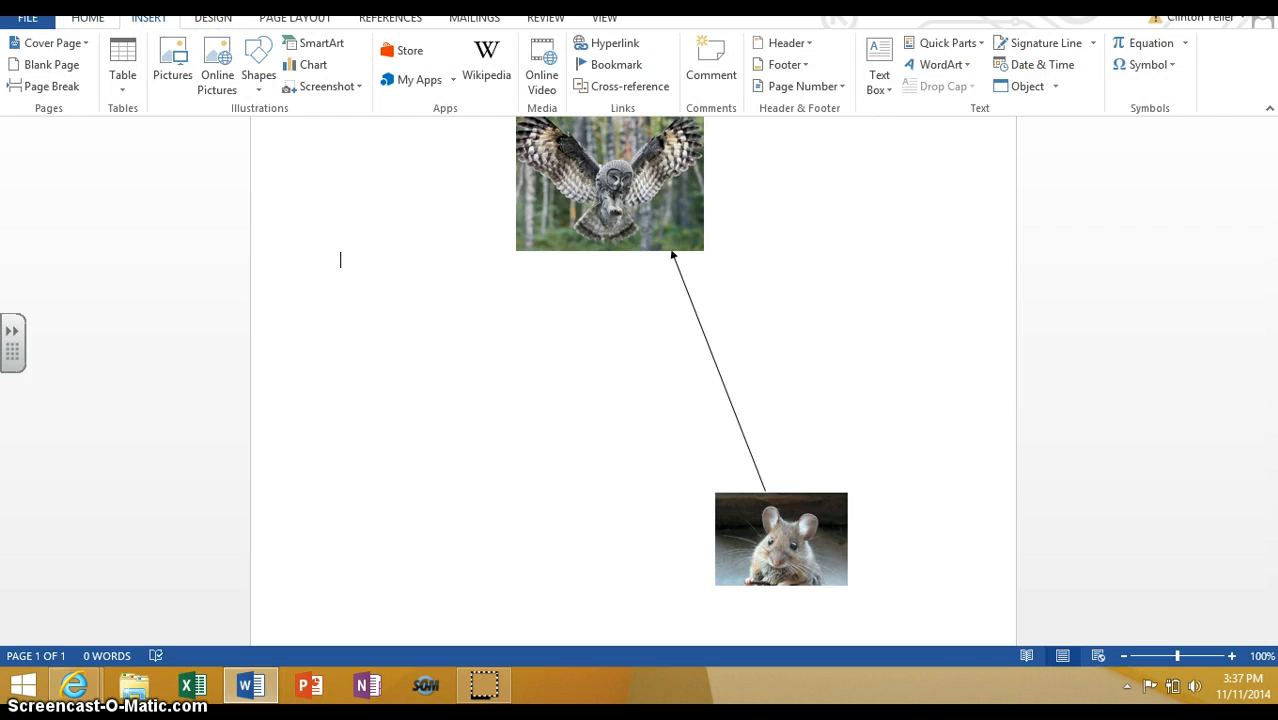
pyautogui.click(884, 53)
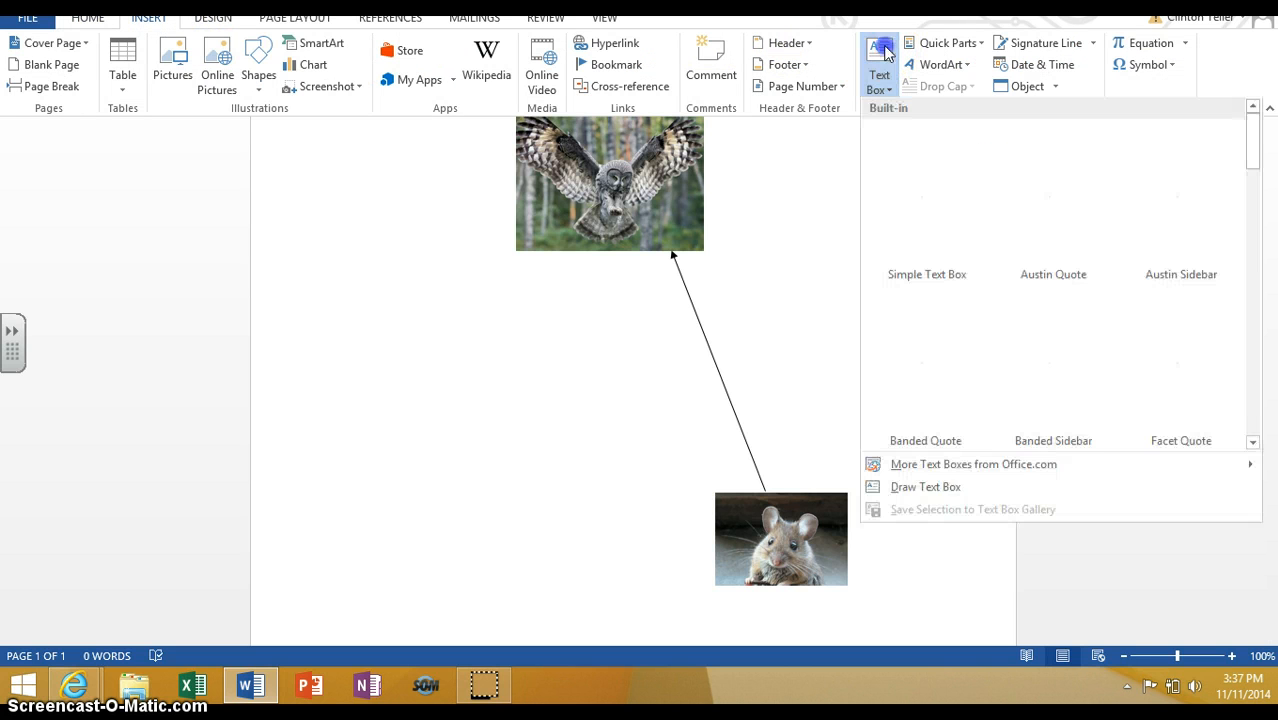
pyautogui.click(928, 489)
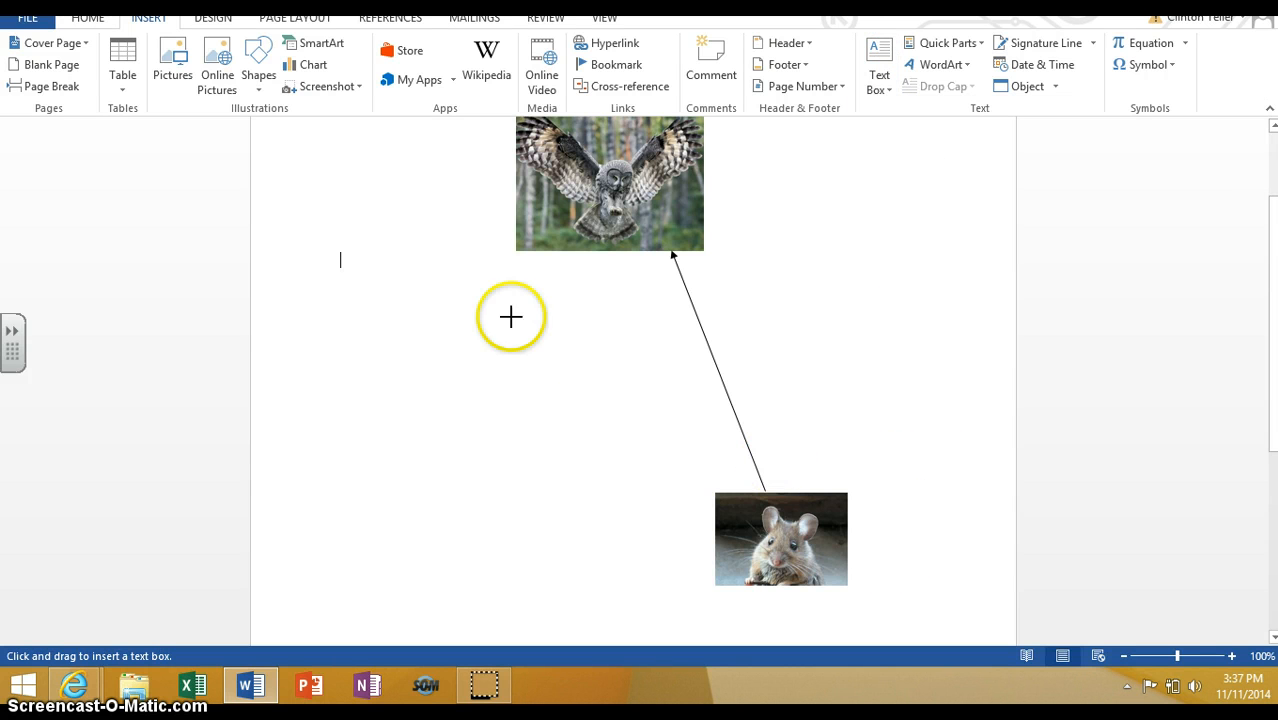